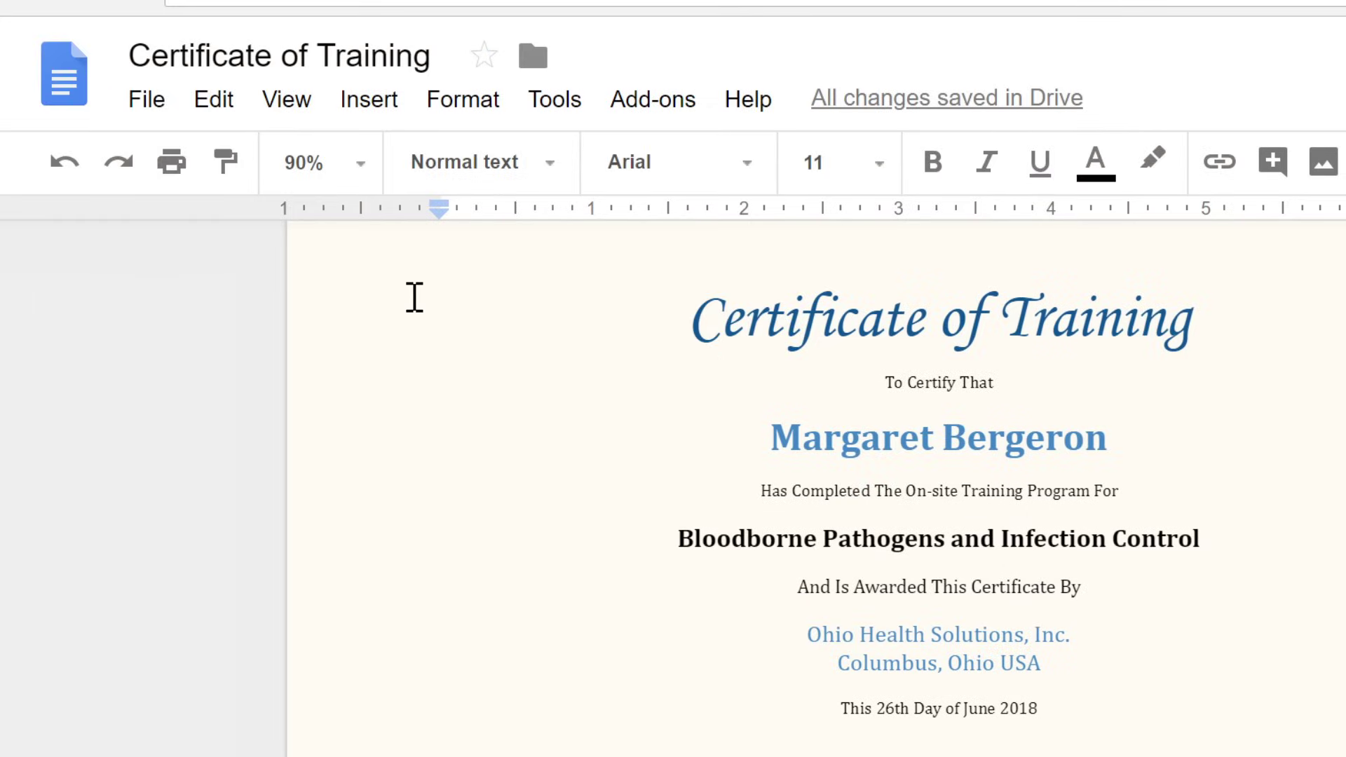
- Start a new blank drawing over the certificate from the Insert menu
left_click(397, 105)
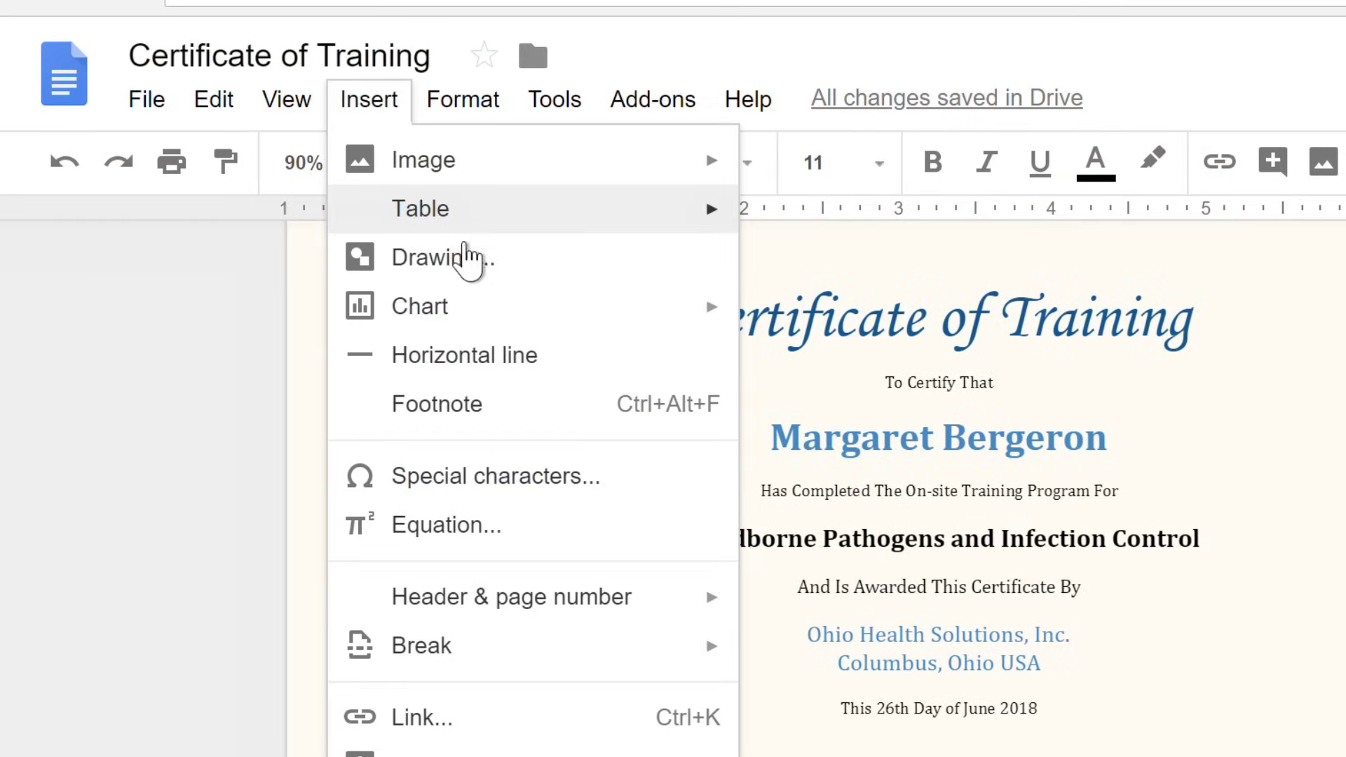
left_click(468, 267)
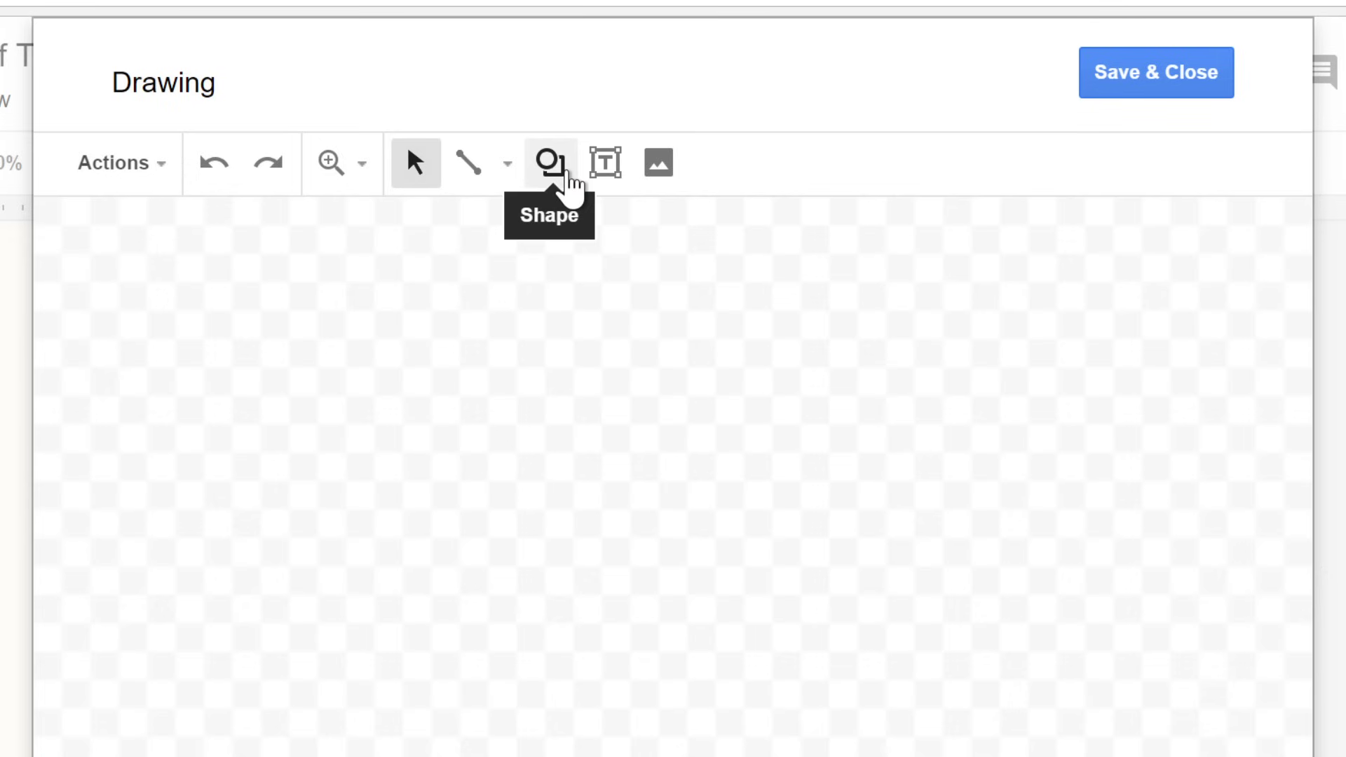
- Draw a 32-point starburst callout shape on the left of the canvas
left_click(566, 175)
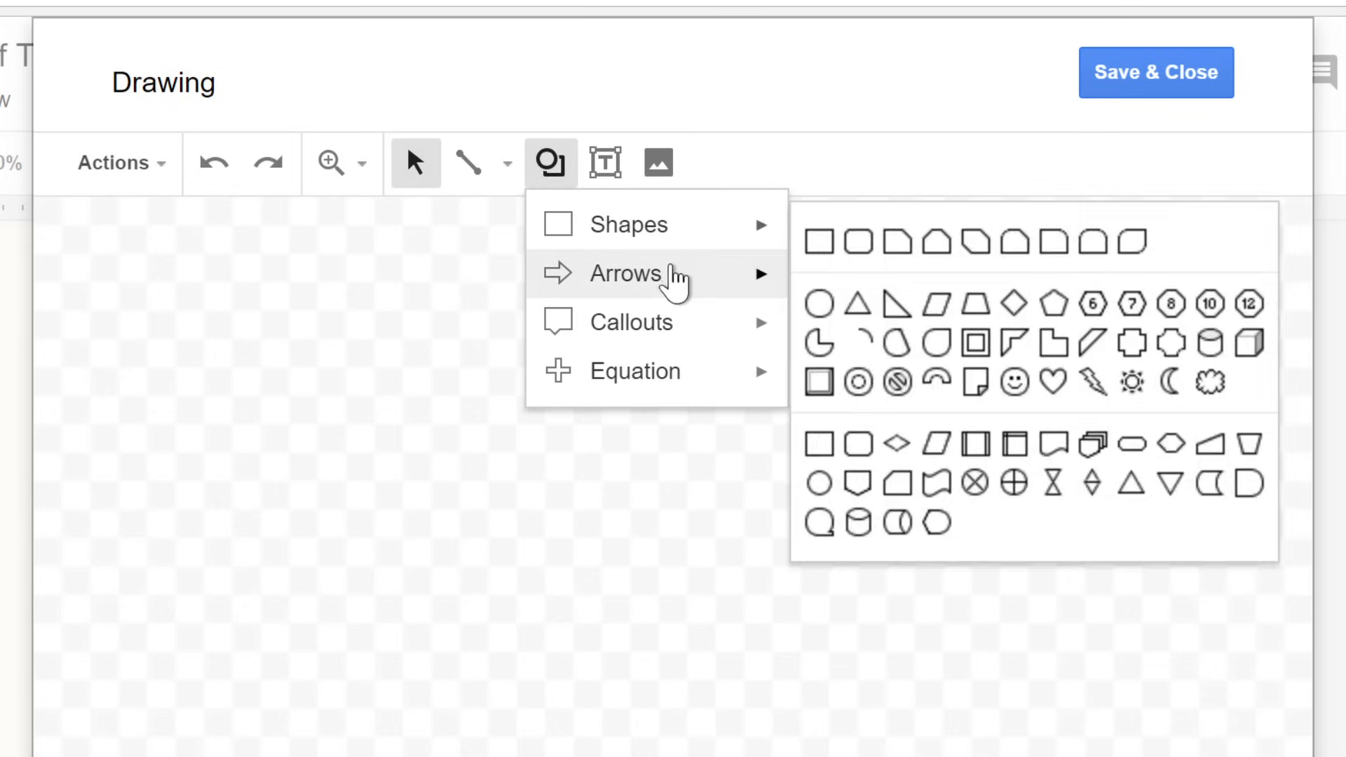
mouse_move(690, 340)
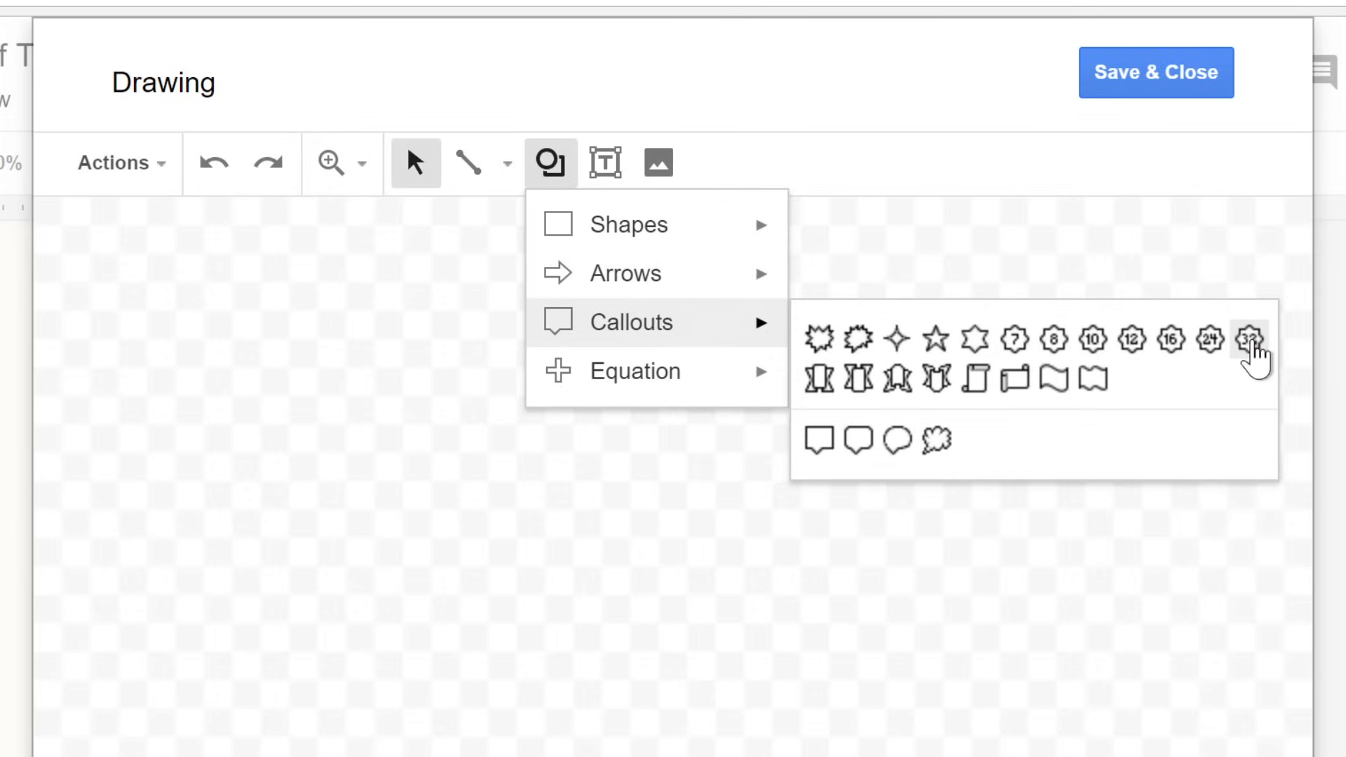
left_click(1249, 340)
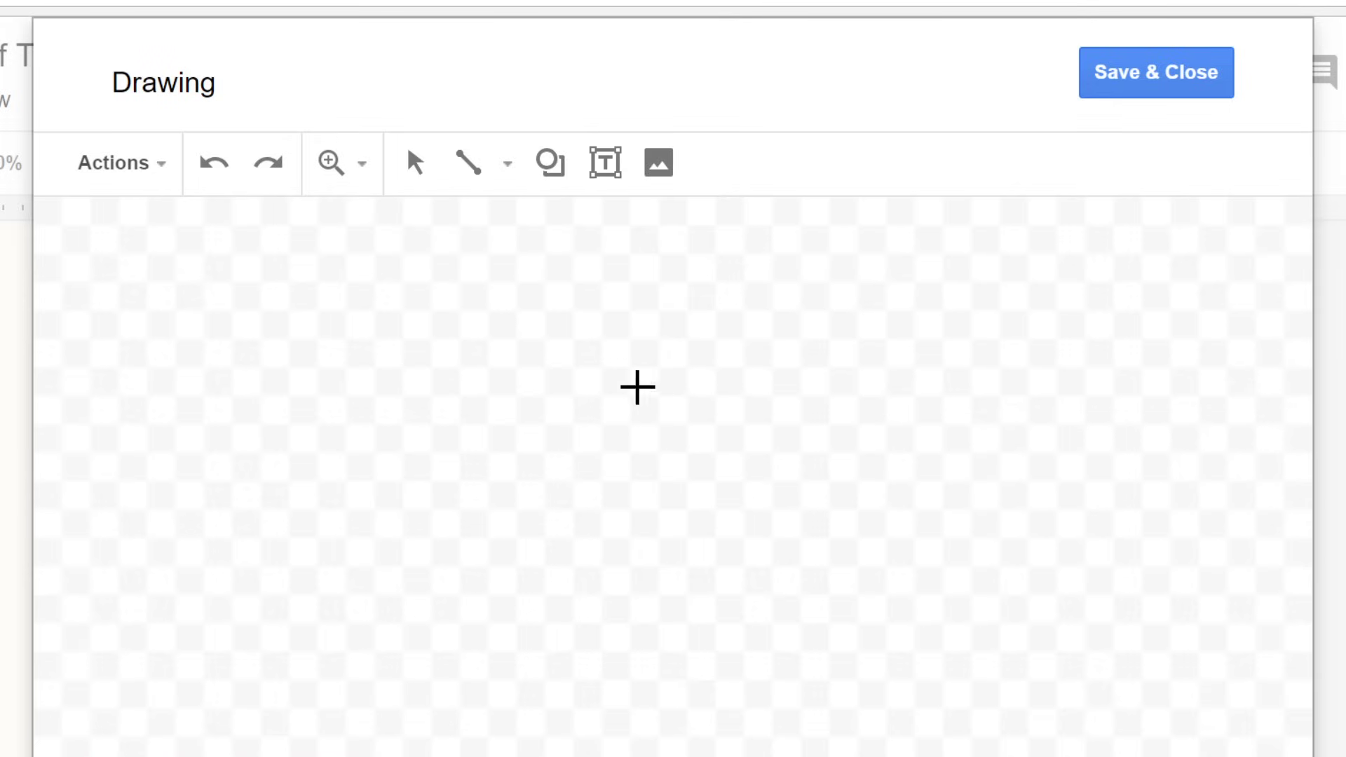
mouse_move(342, 324)
left_mouse_down()
mouse_move(456, 397)
mouse_move(507, 465)
left_mouse_up()
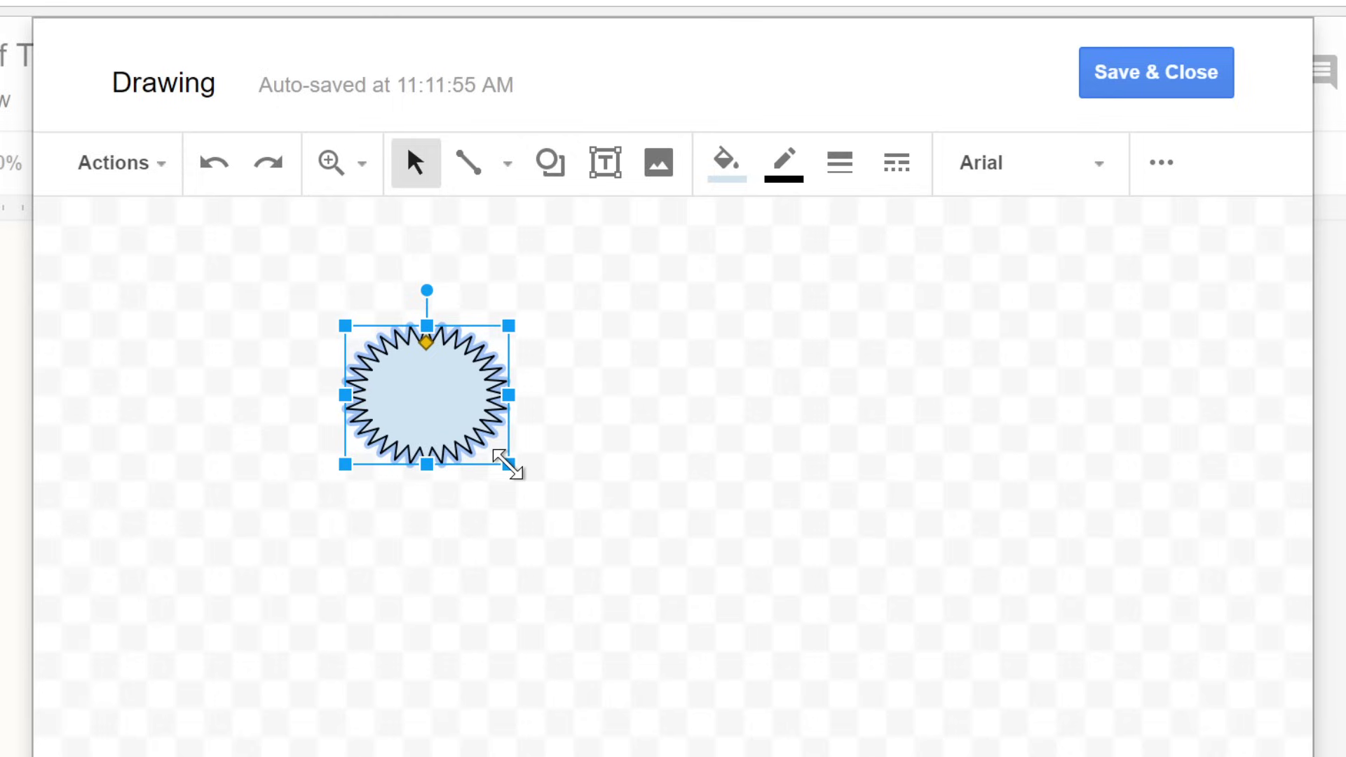
- Draw a donut shape, move it onto the starburst and shrink it to fit inside
left_click(549, 169)
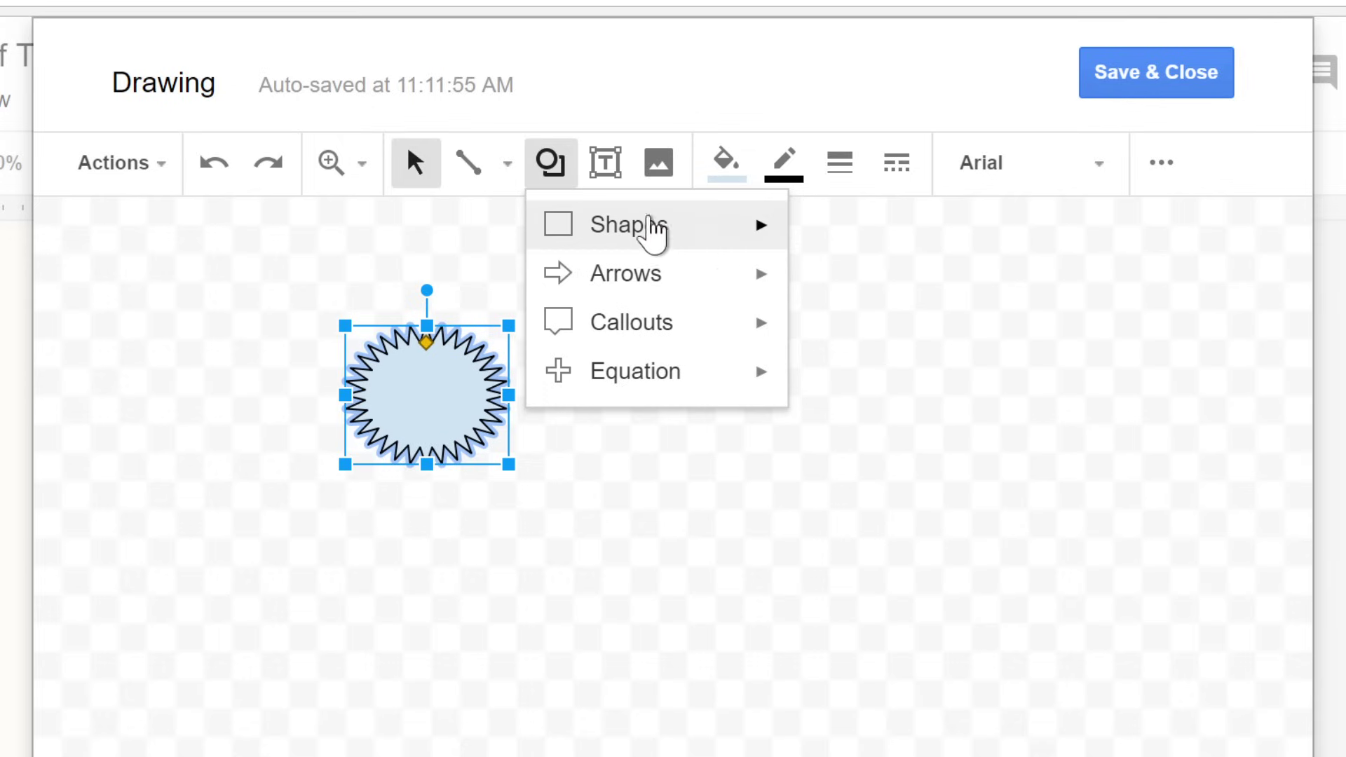
mouse_move(710, 234)
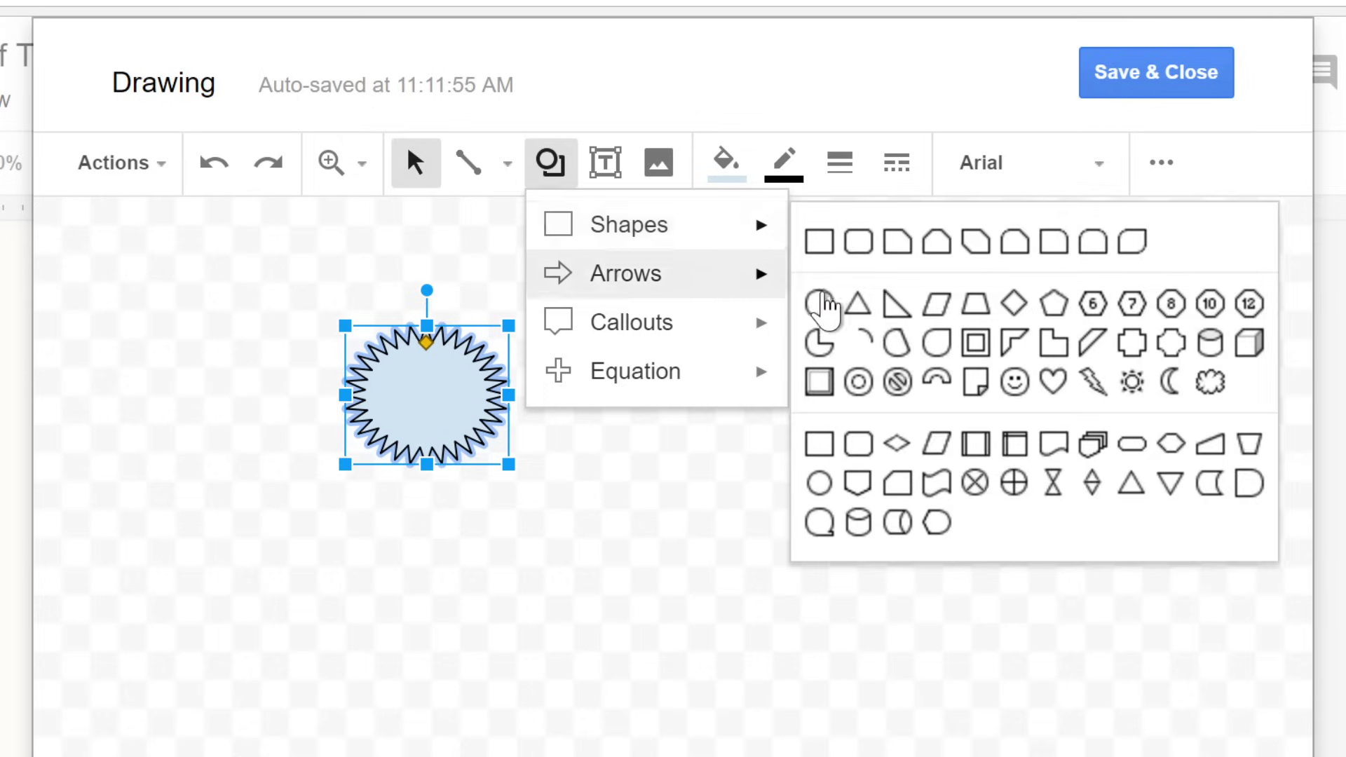
left_click(858, 382)
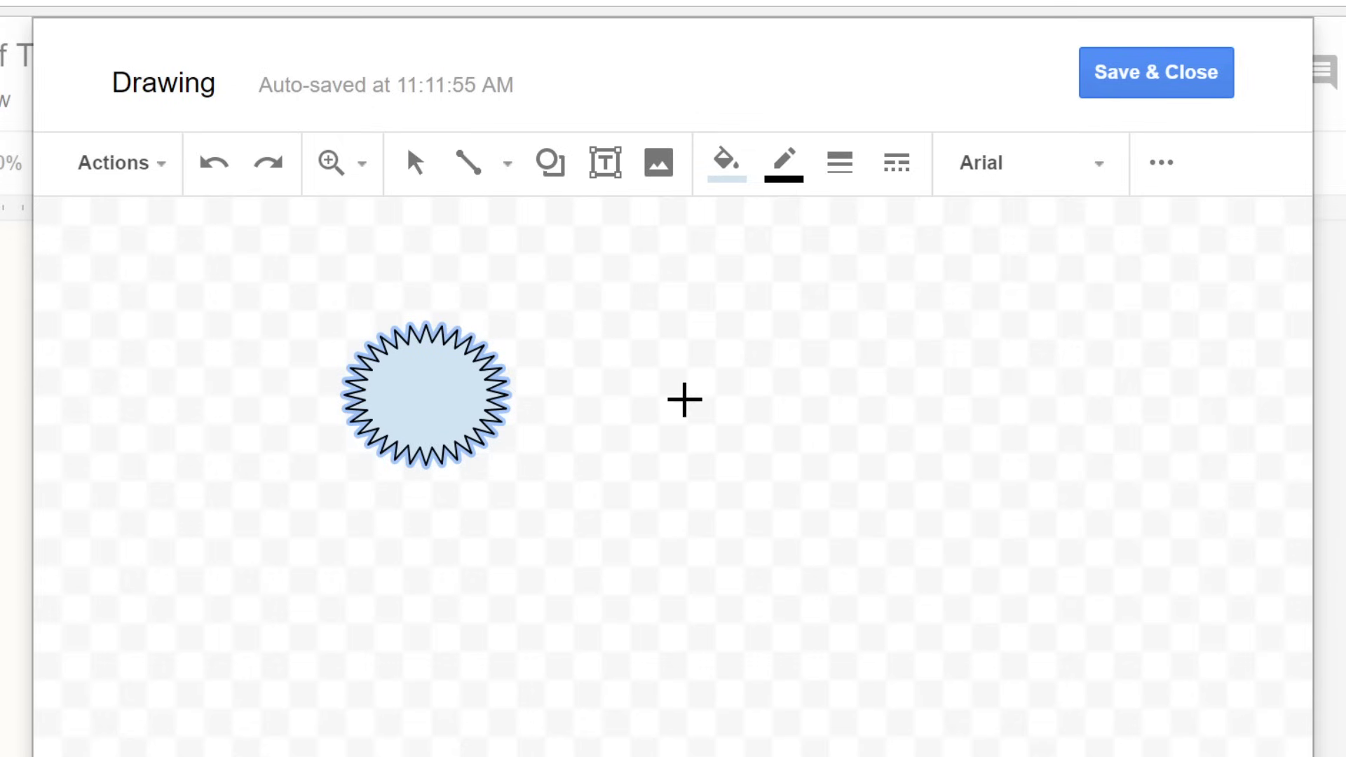
left_click_drag(538, 346, 667, 473)
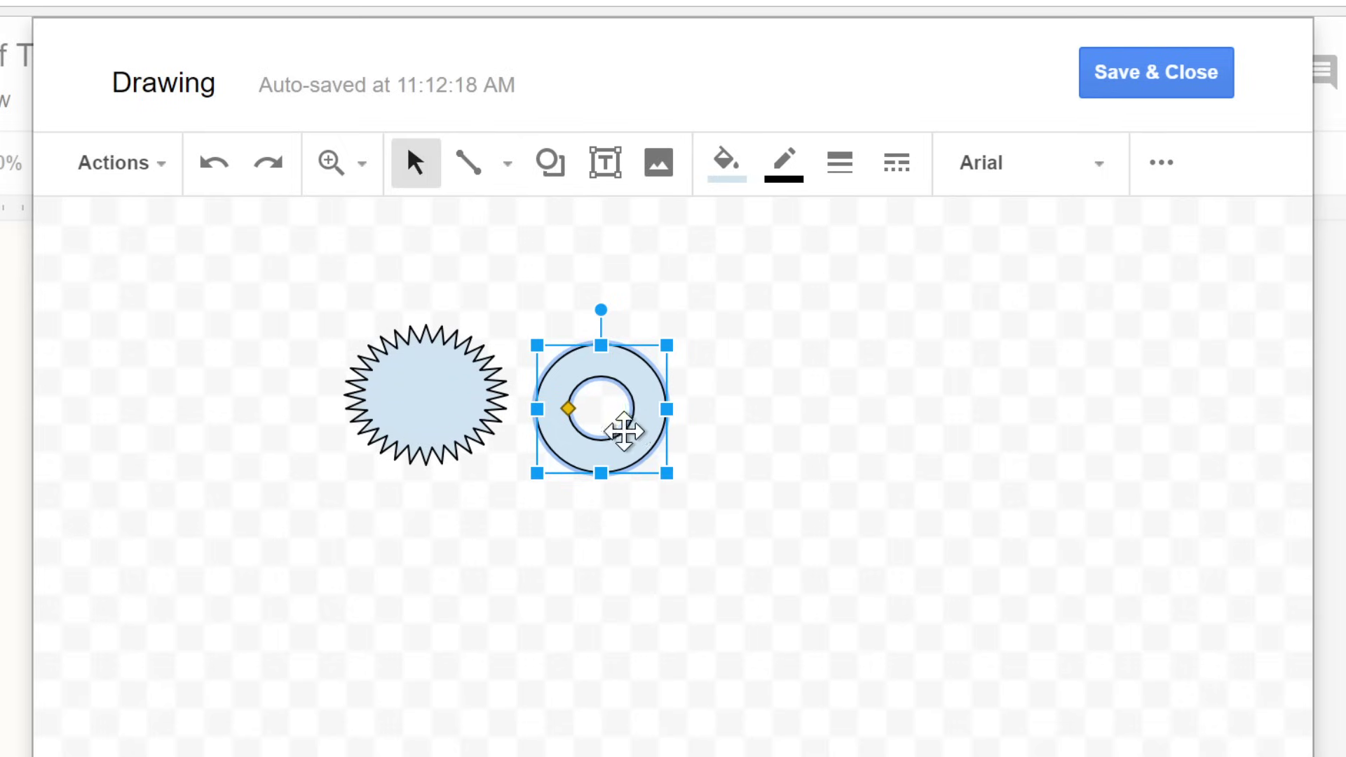
left_click_drag(622, 429, 445, 402)
left_click_drag(491, 323, 468, 348)
- Enlarge the starburst on all four sides around the centred donut
left_click_drag(415, 396, 413, 401)
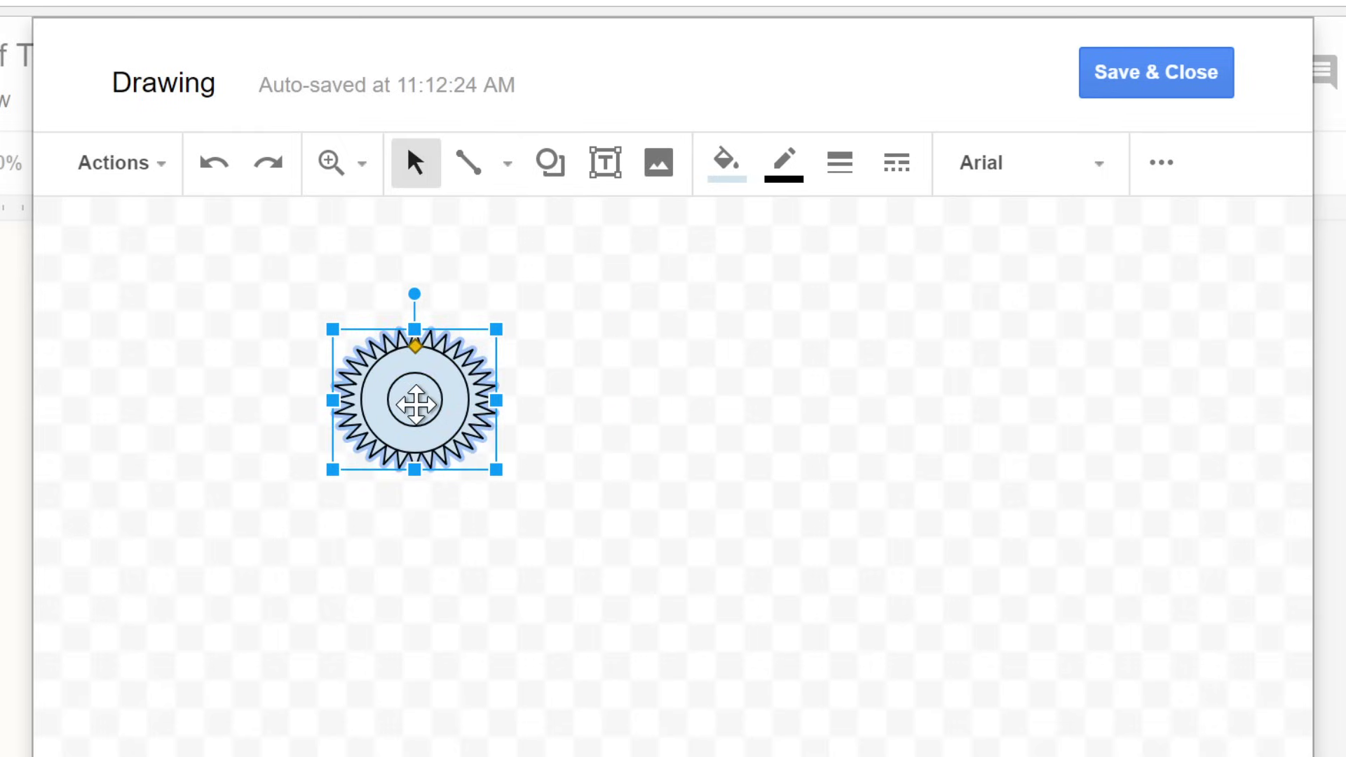
left_click_drag(415, 326, 415, 313)
left_click_drag(412, 471, 413, 483)
left_click_drag(496, 400, 502, 400)
mouse_move(333, 401)
left_mouse_down()
mouse_move(317, 394)
mouse_move(327, 401)
left_mouse_up()
left_click(436, 438)
left_click(604, 471)
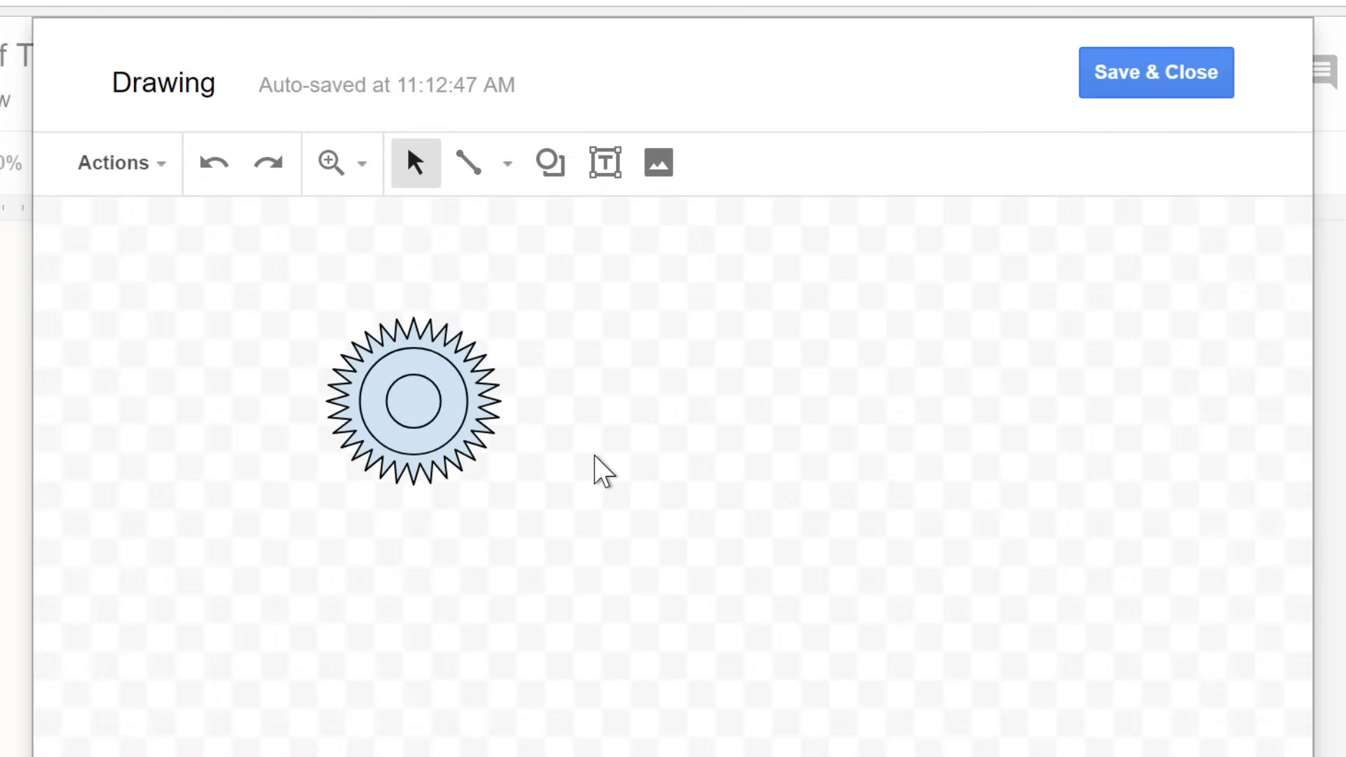
- Draw a ribbon banner across the seal, then lengthen and centre it horizontally
left_click(564, 172)
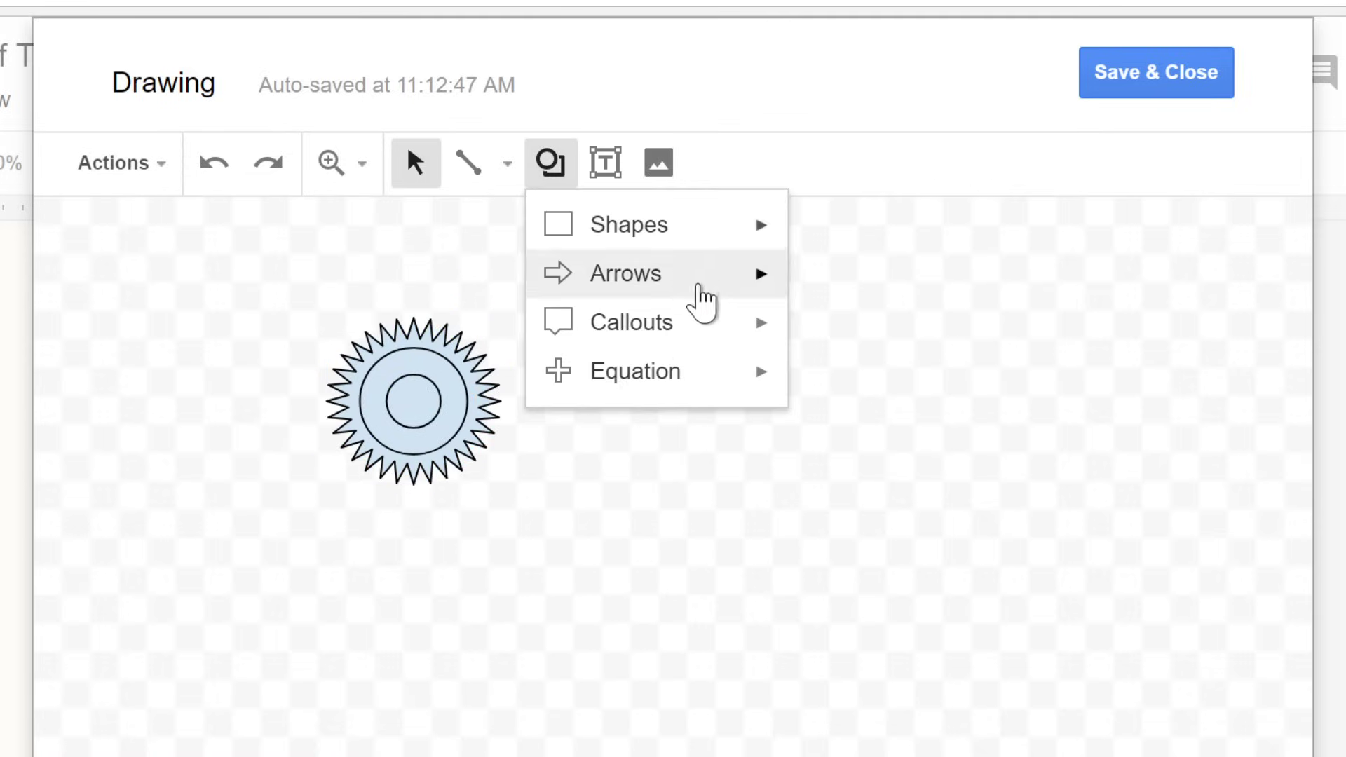
left_click(820, 380)
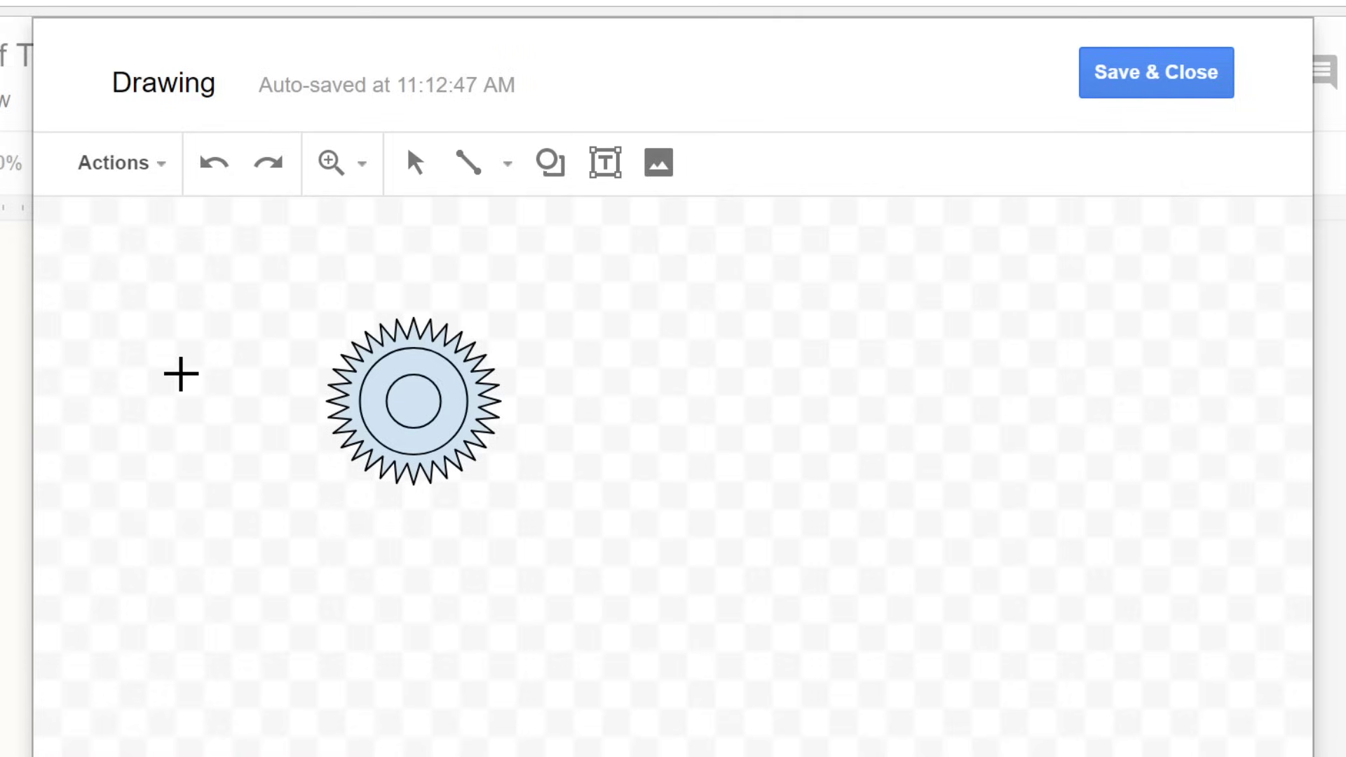
mouse_move(182, 372)
left_mouse_down()
mouse_move(474, 369)
mouse_move(616, 388)
mouse_move(628, 427)
mouse_move(741, 441)
left_mouse_up()
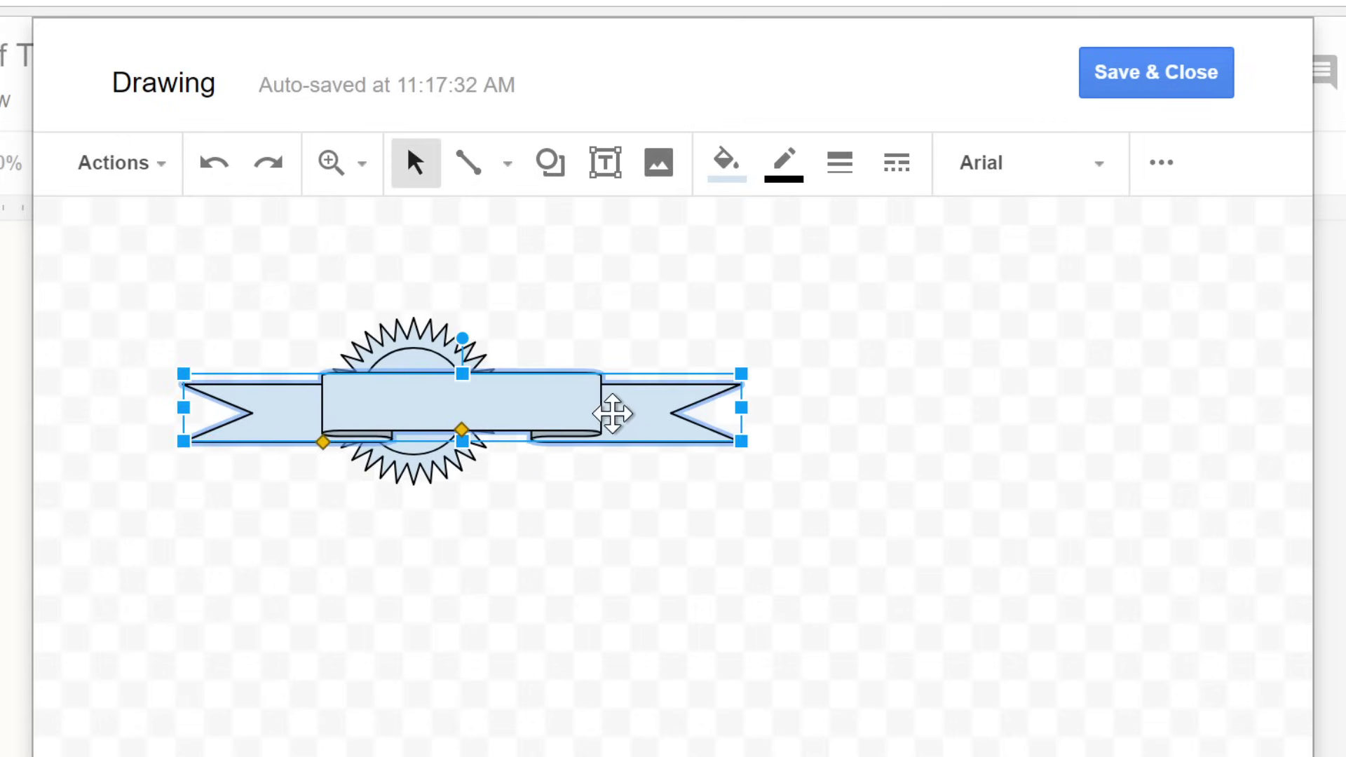
left_click_drag(610, 406, 565, 412)
left_click_drag(696, 409, 854, 402)
left_click_drag(617, 405, 551, 406)
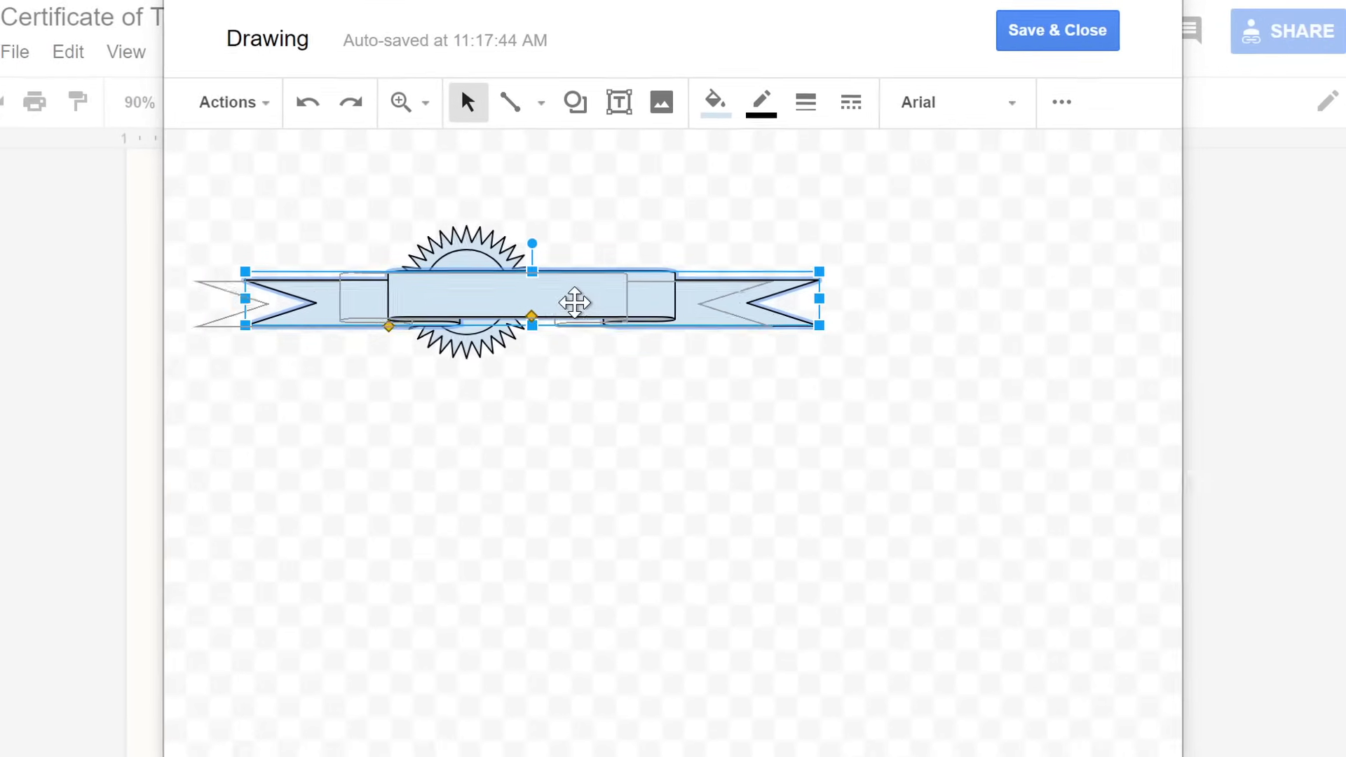
left_click_drag(574, 303, 519, 300)
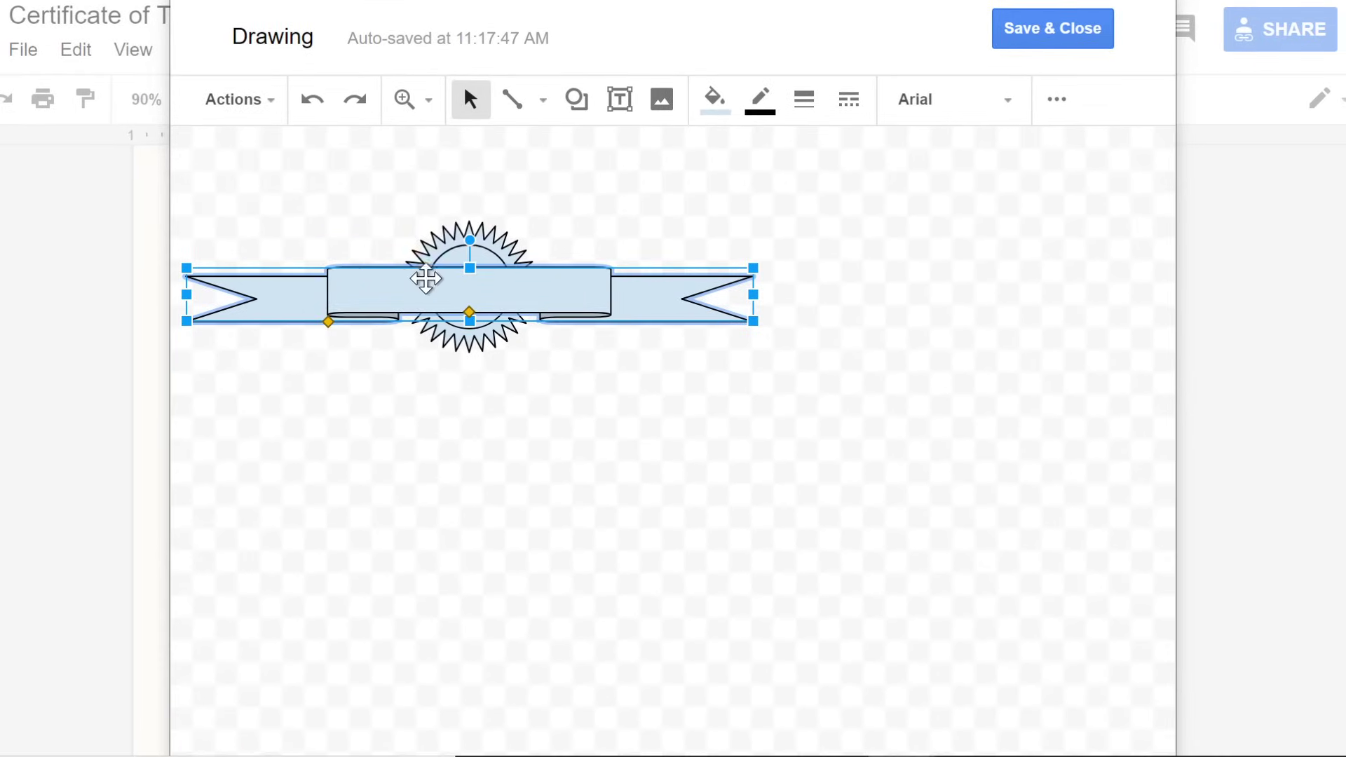
- Send the ribbon banner to the back, behind the starburst seal
right_click(341, 275)
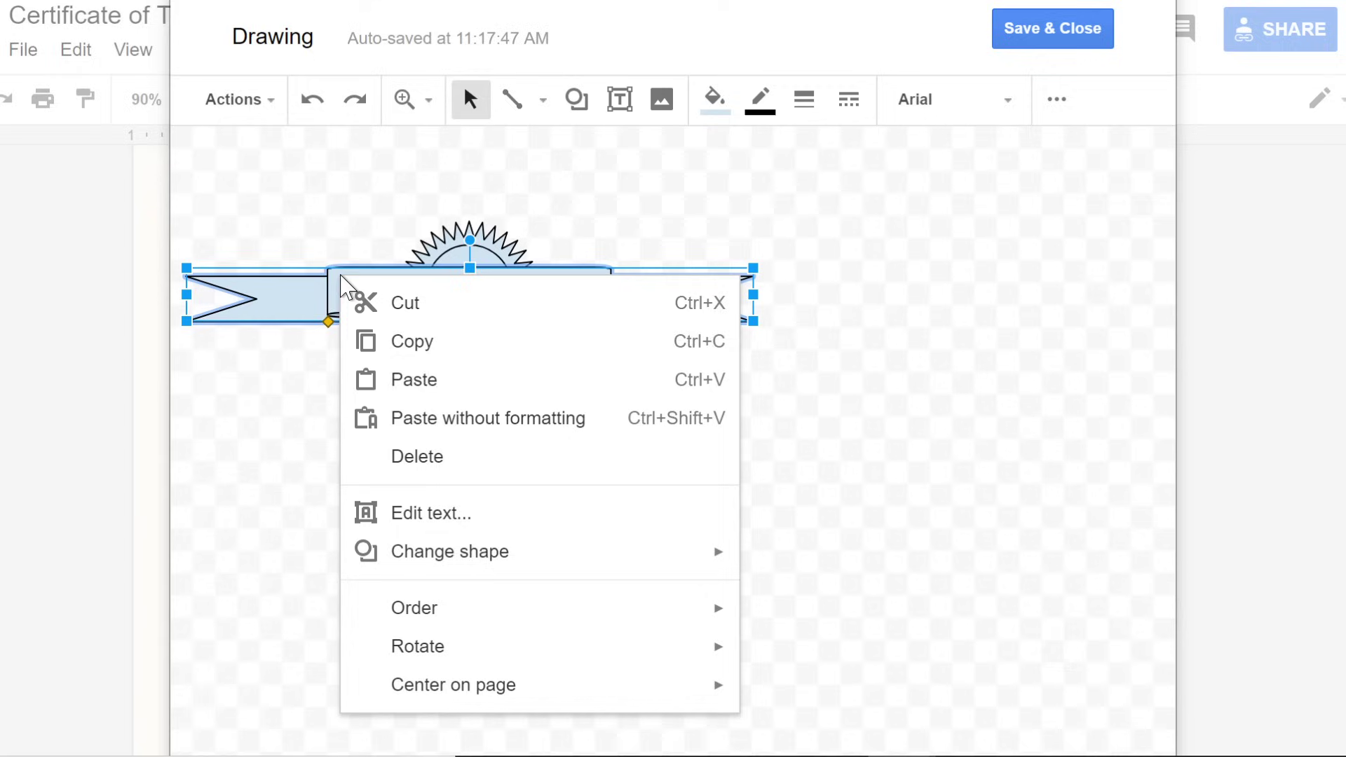
mouse_move(468, 621)
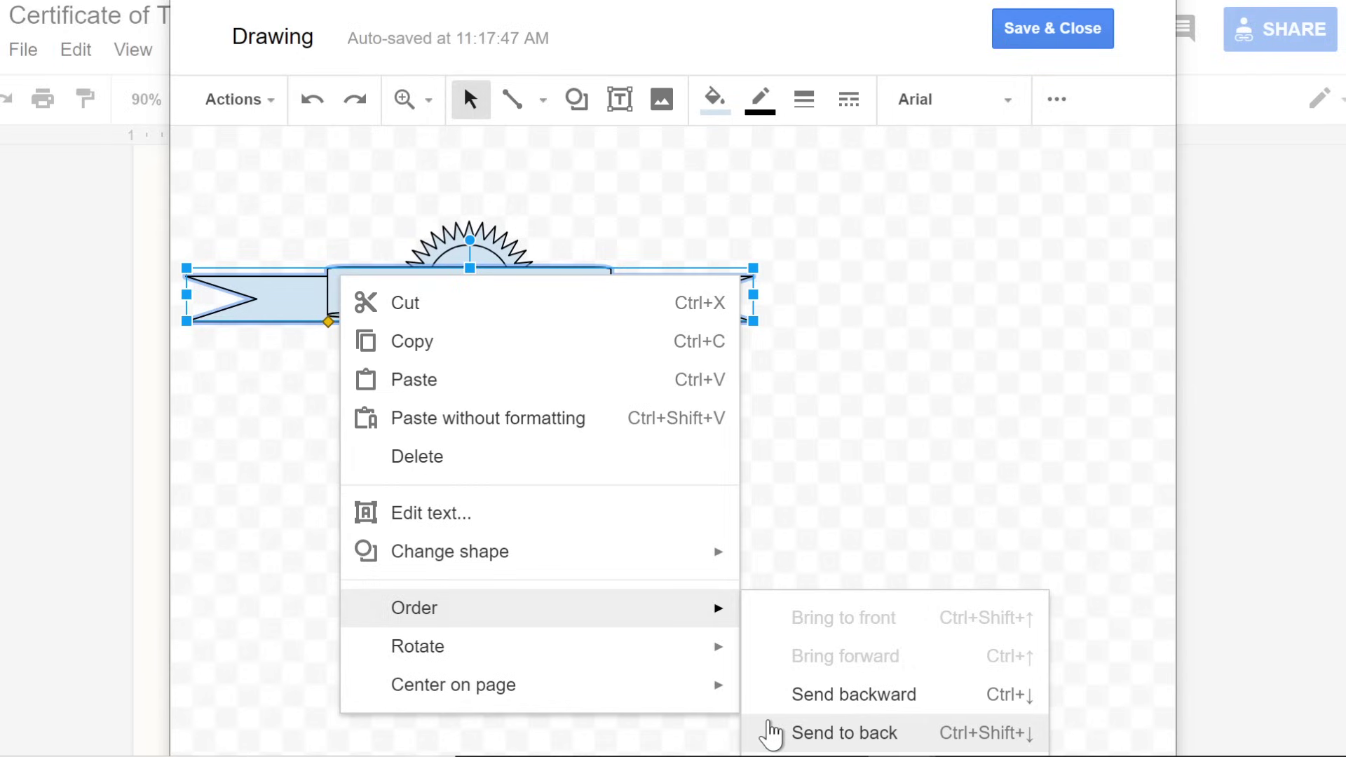
left_click(771, 732)
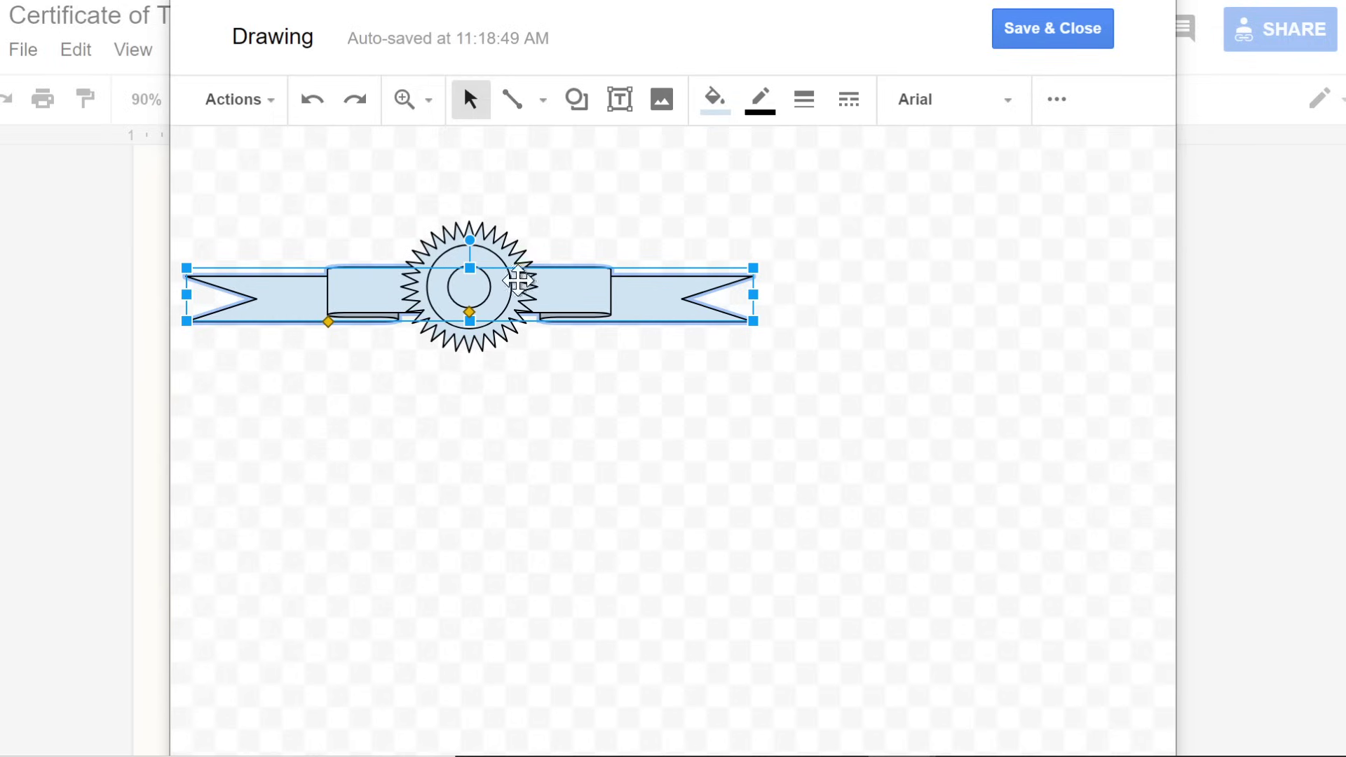
- Select the banner and seal together; fill them light yellow with dark gold borders
left_click(513, 253, "shift")
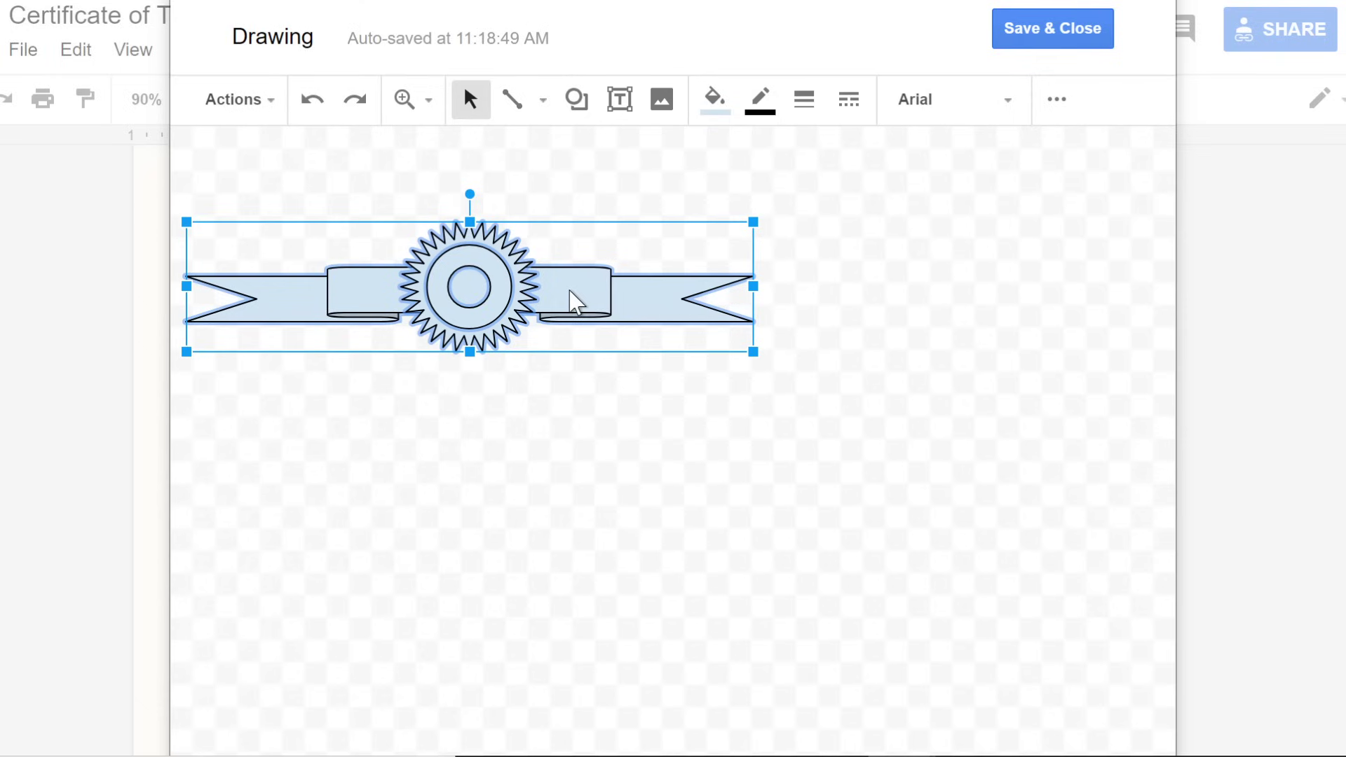
left_click(723, 118)
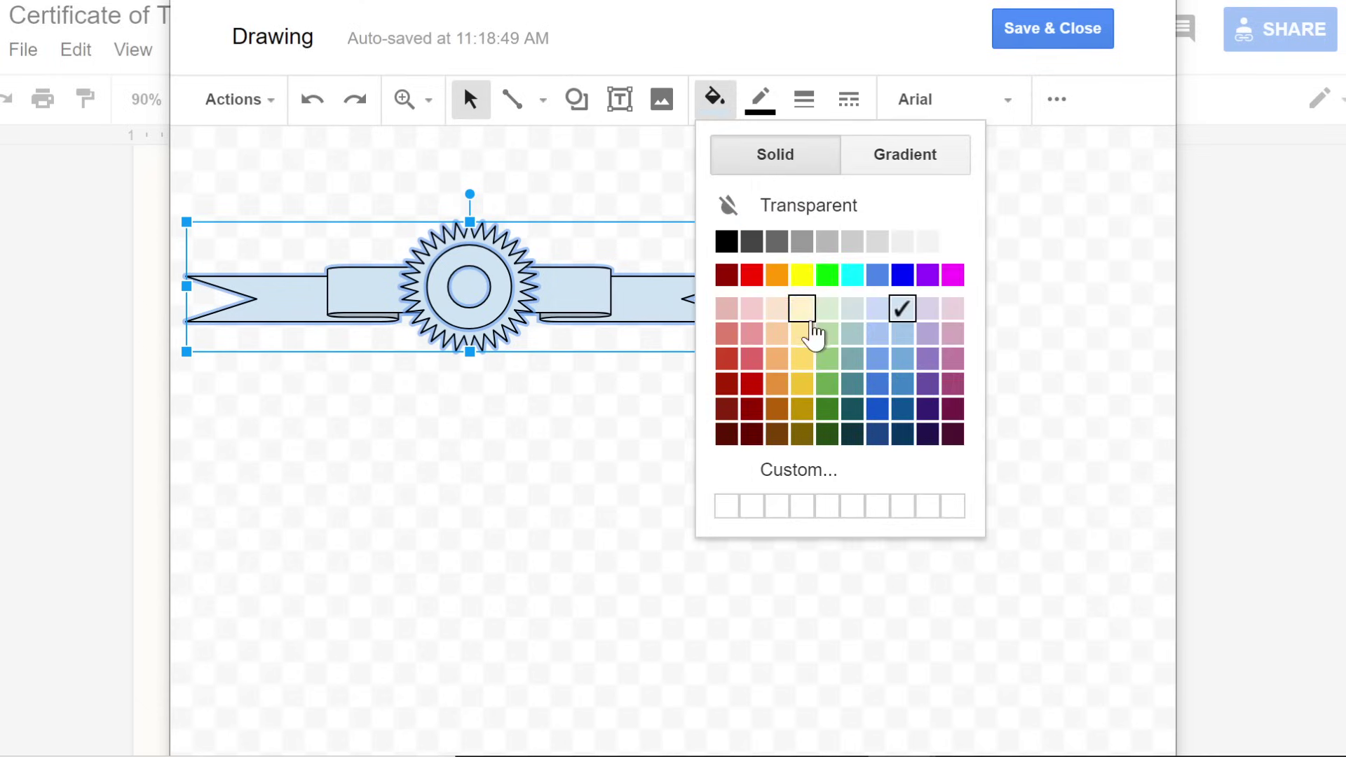
left_click(806, 334)
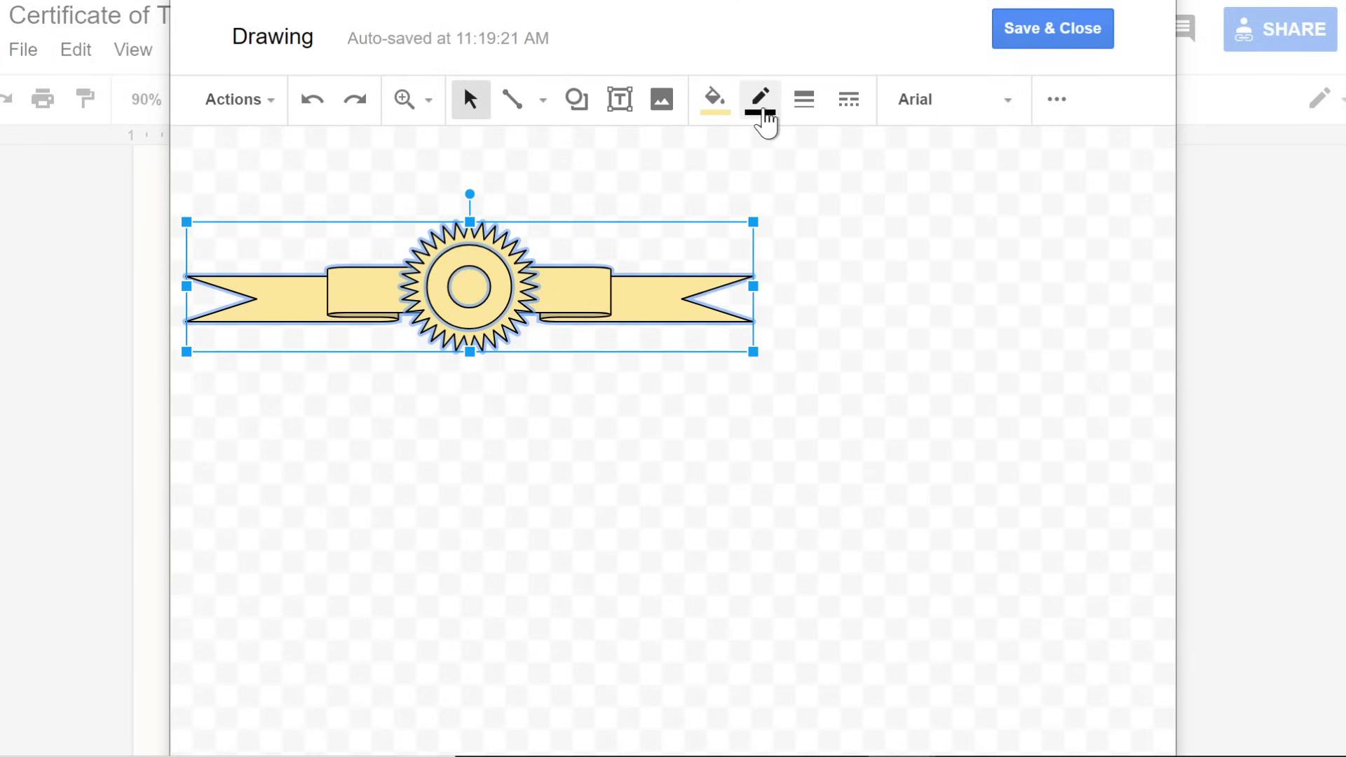
left_click(764, 114)
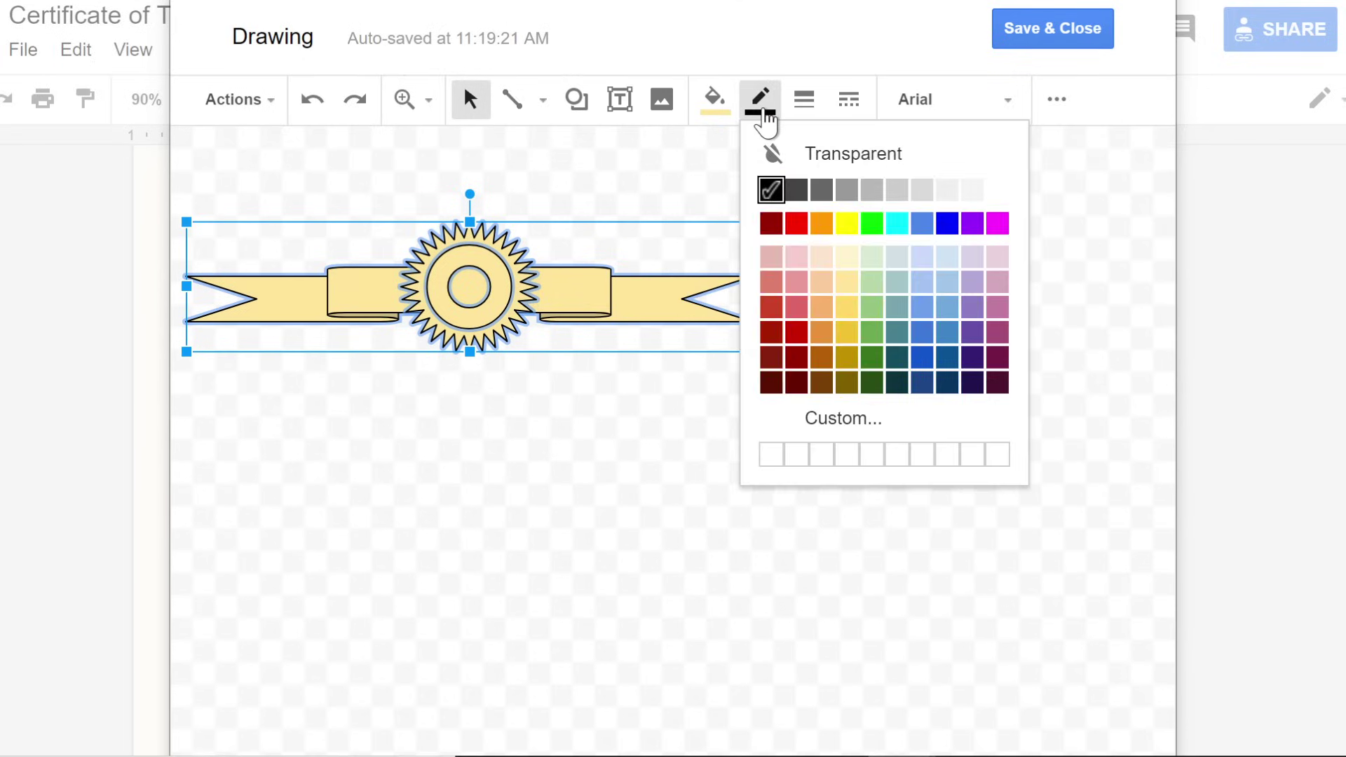
left_click(843, 356)
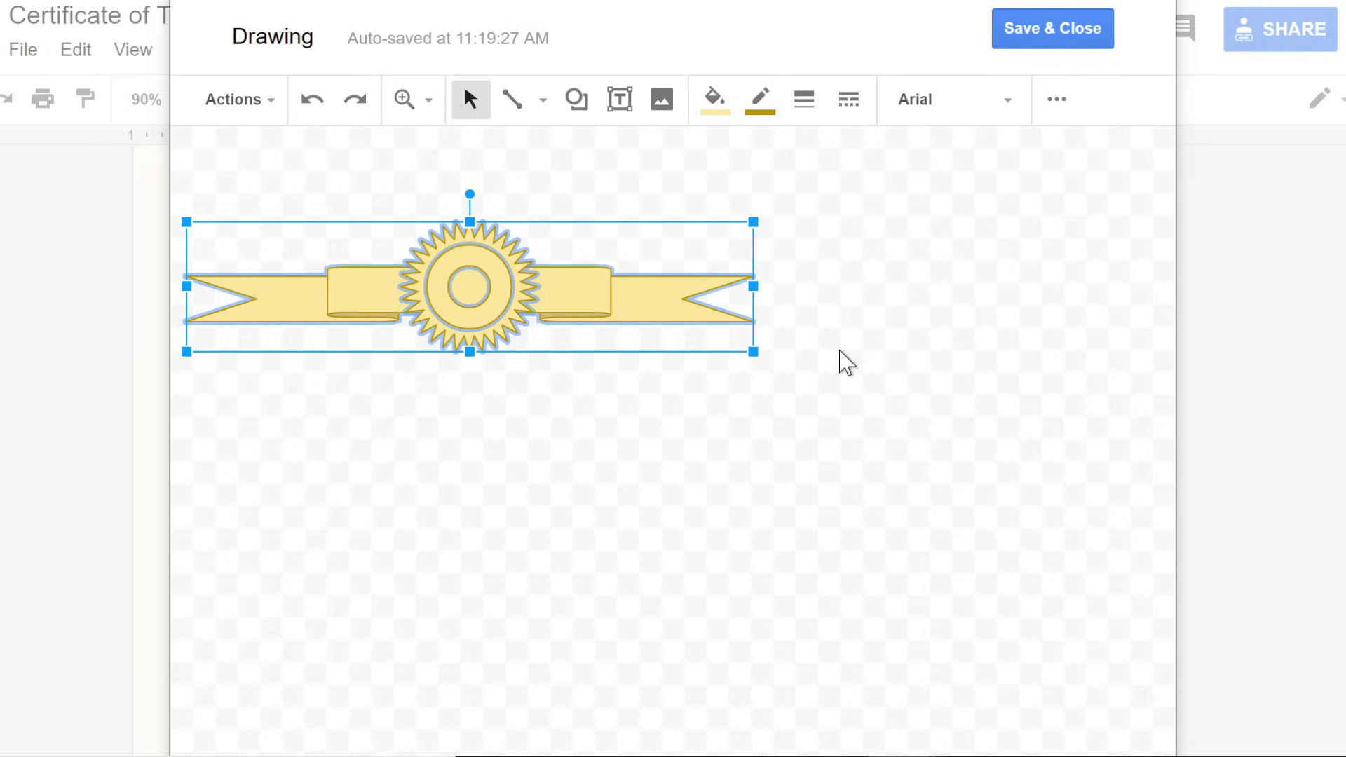
- Add a text box below the seal containing 'OHS'
left_click(619, 102)
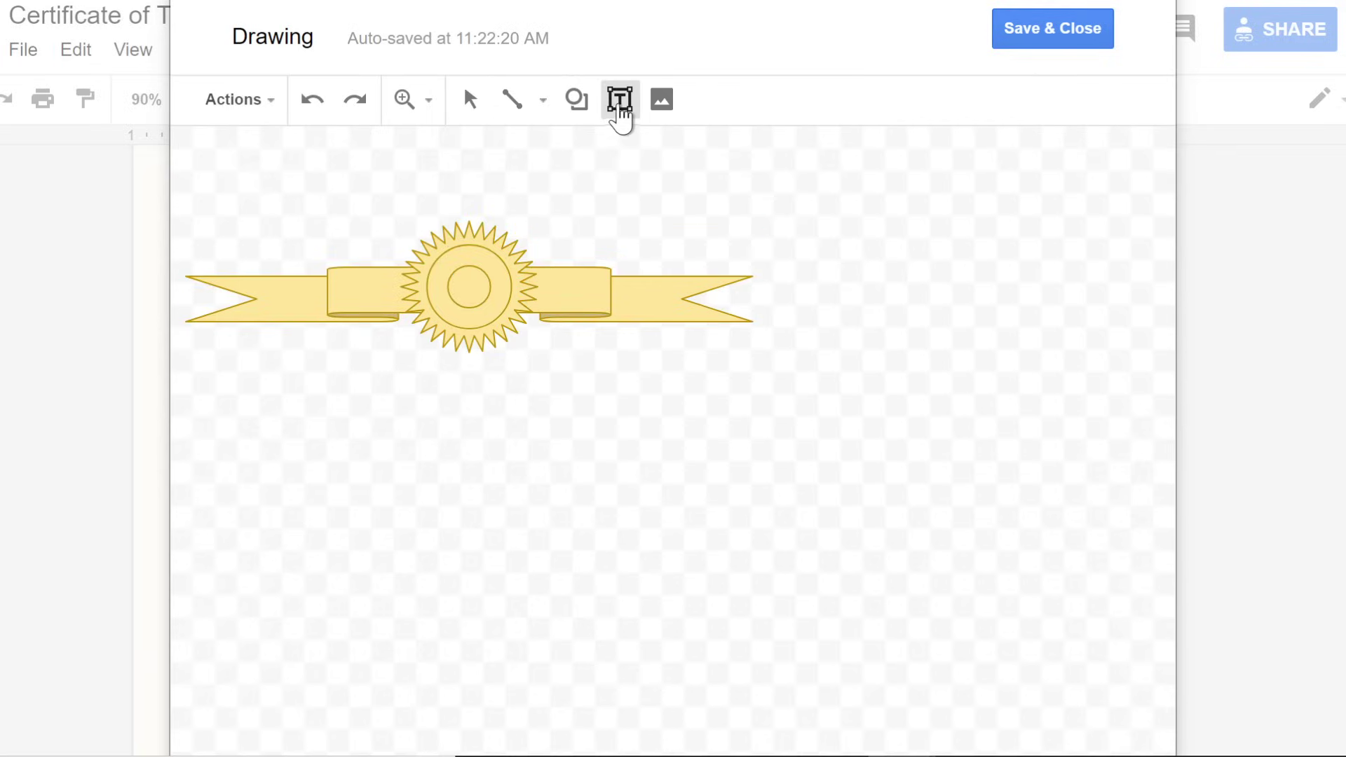
left_click_drag(440, 383, 571, 430)
type("OHS")
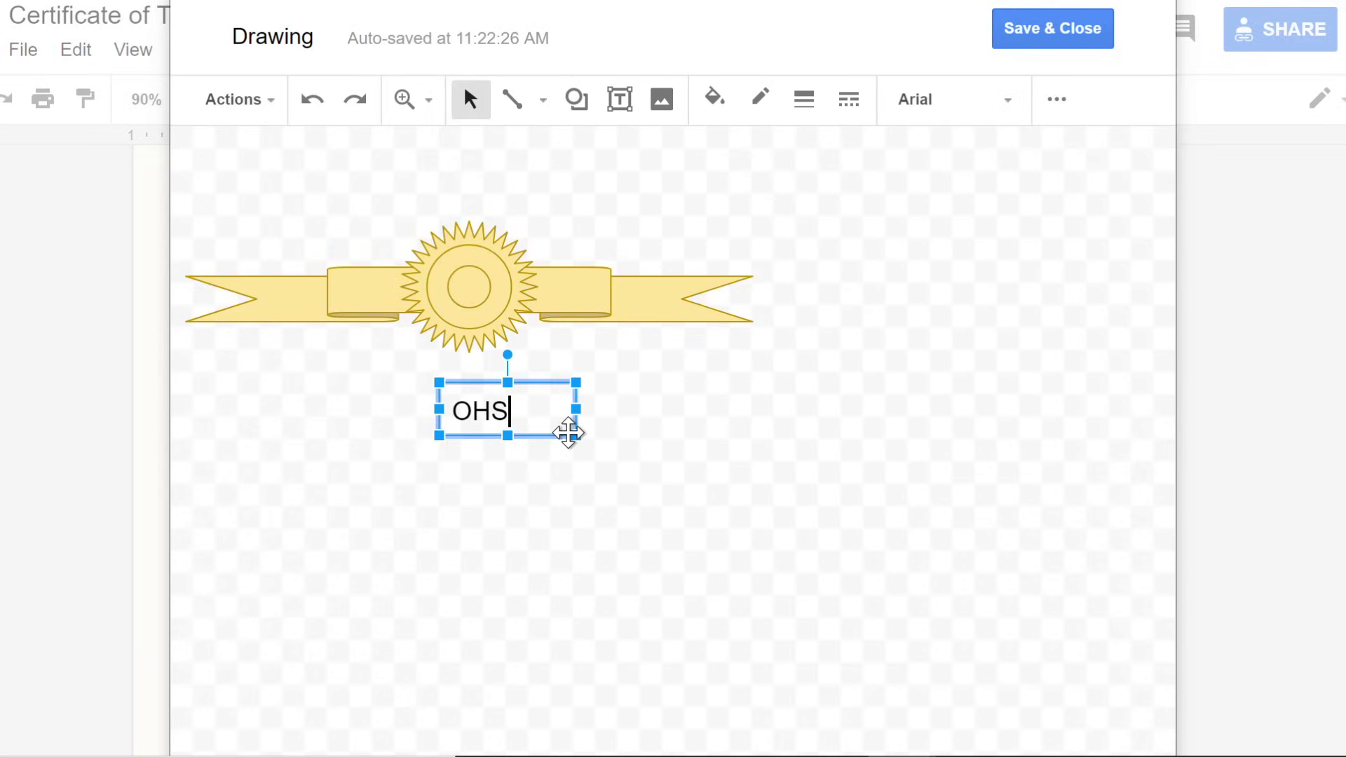
- Make 'OHS' size 8 in dark yellow 2 and move it to the seal's centre
left_click_drag(513, 410, 449, 410)
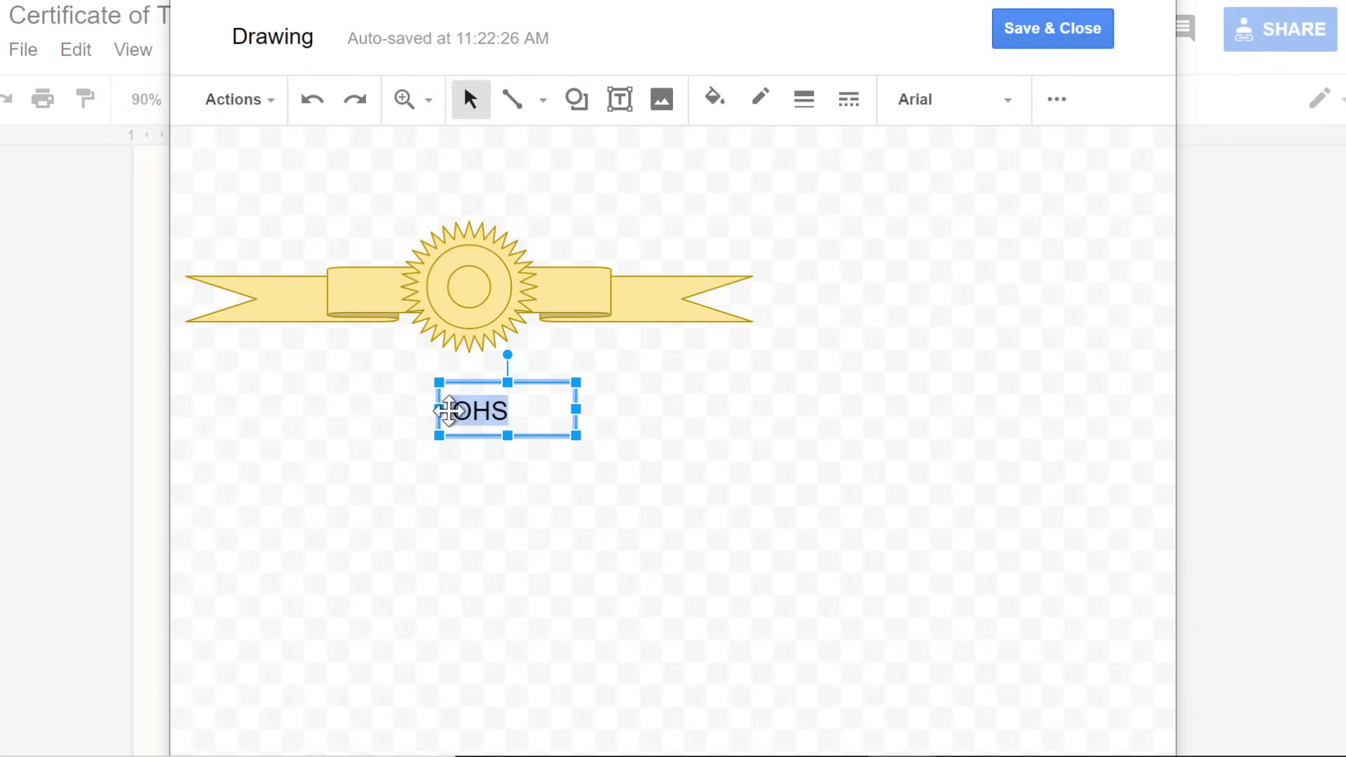
left_click(1058, 100)
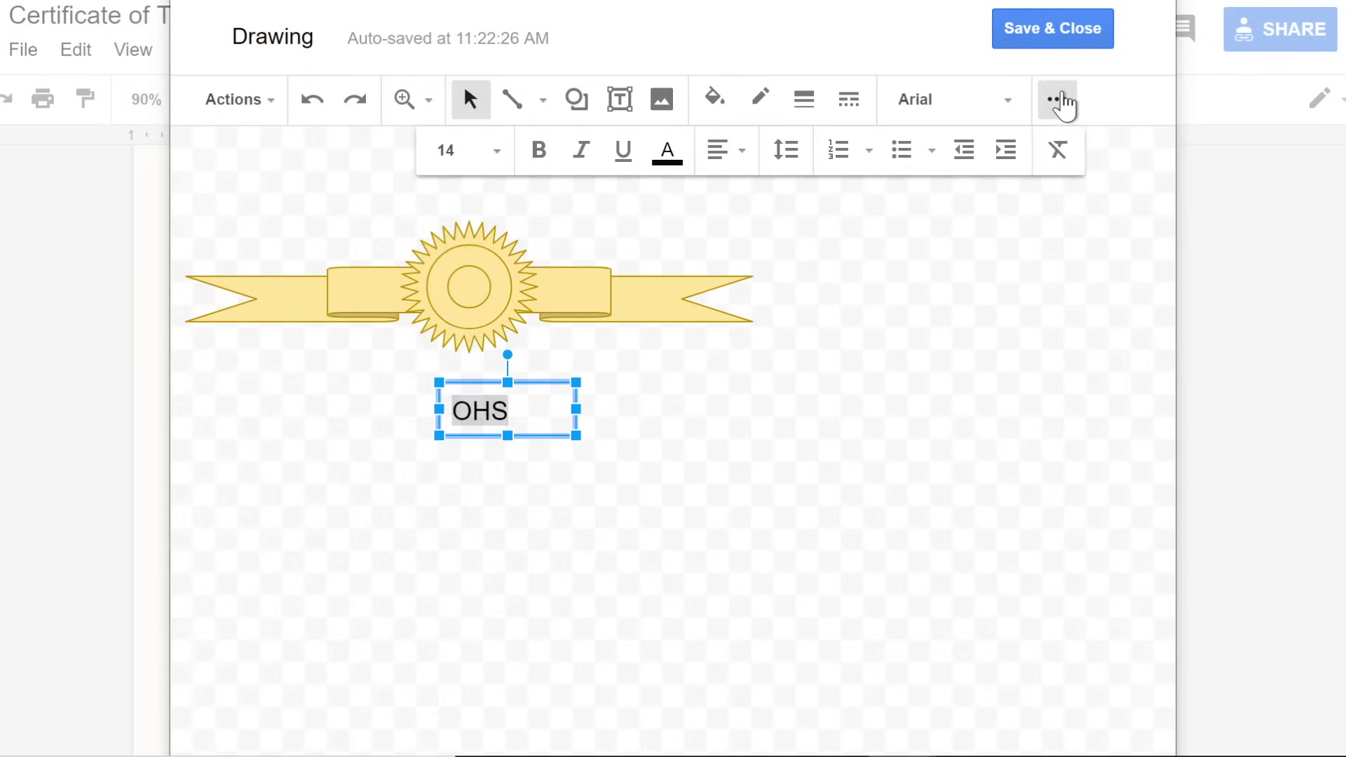
left_click(497, 155)
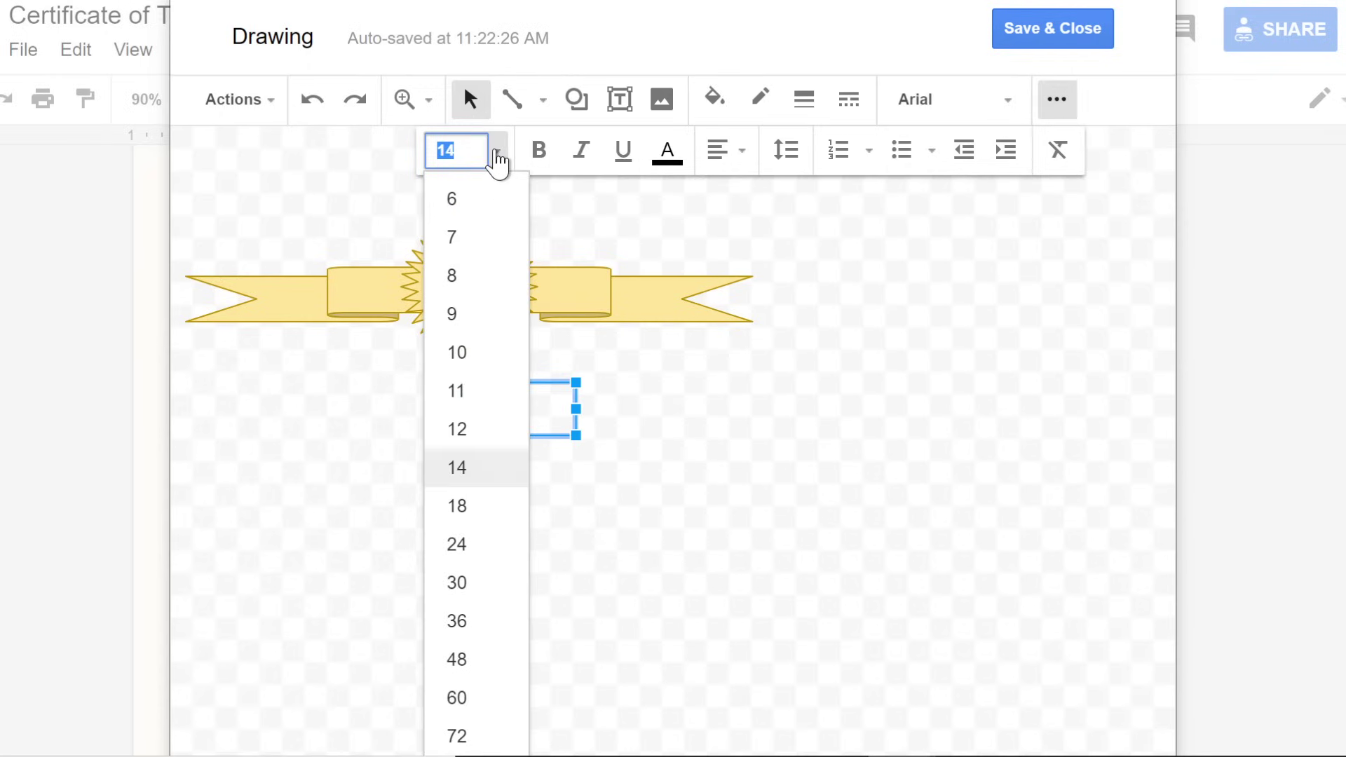
left_click(489, 280)
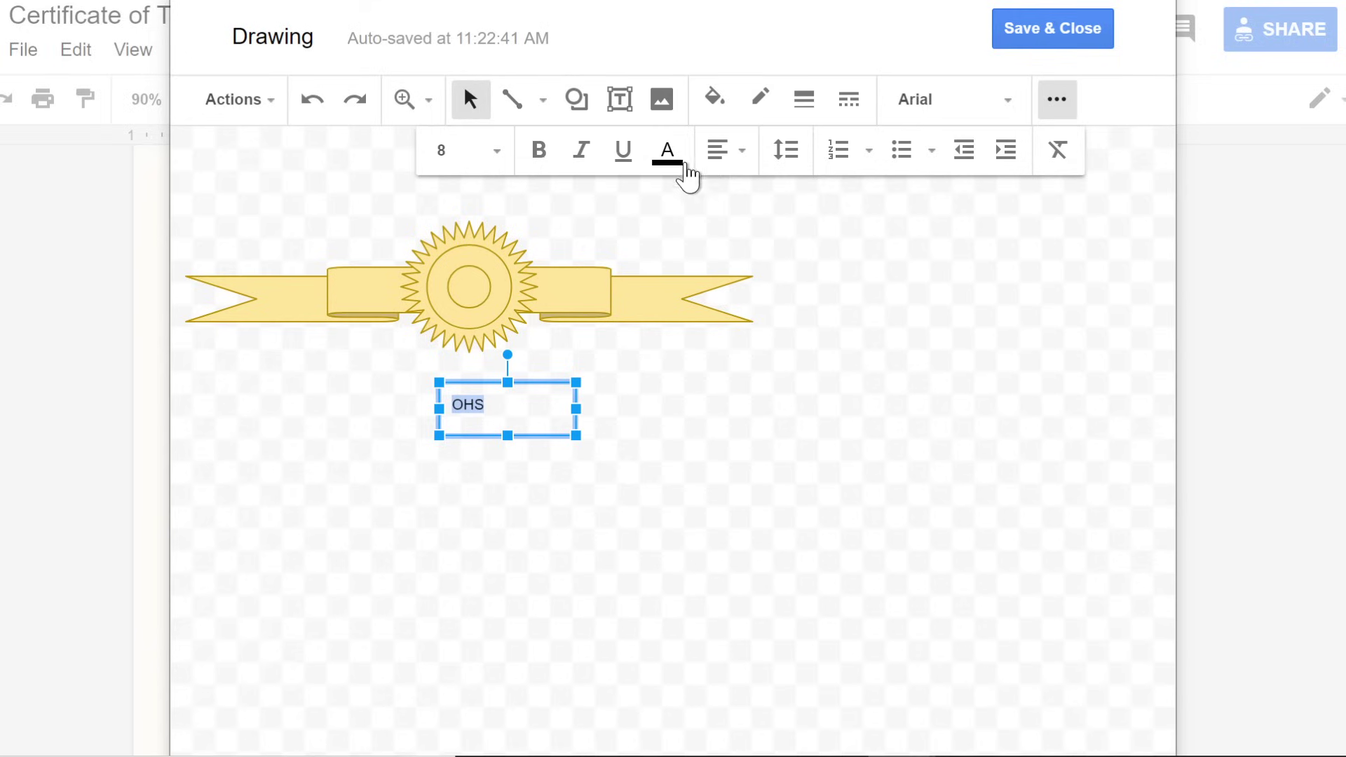
left_click(676, 163)
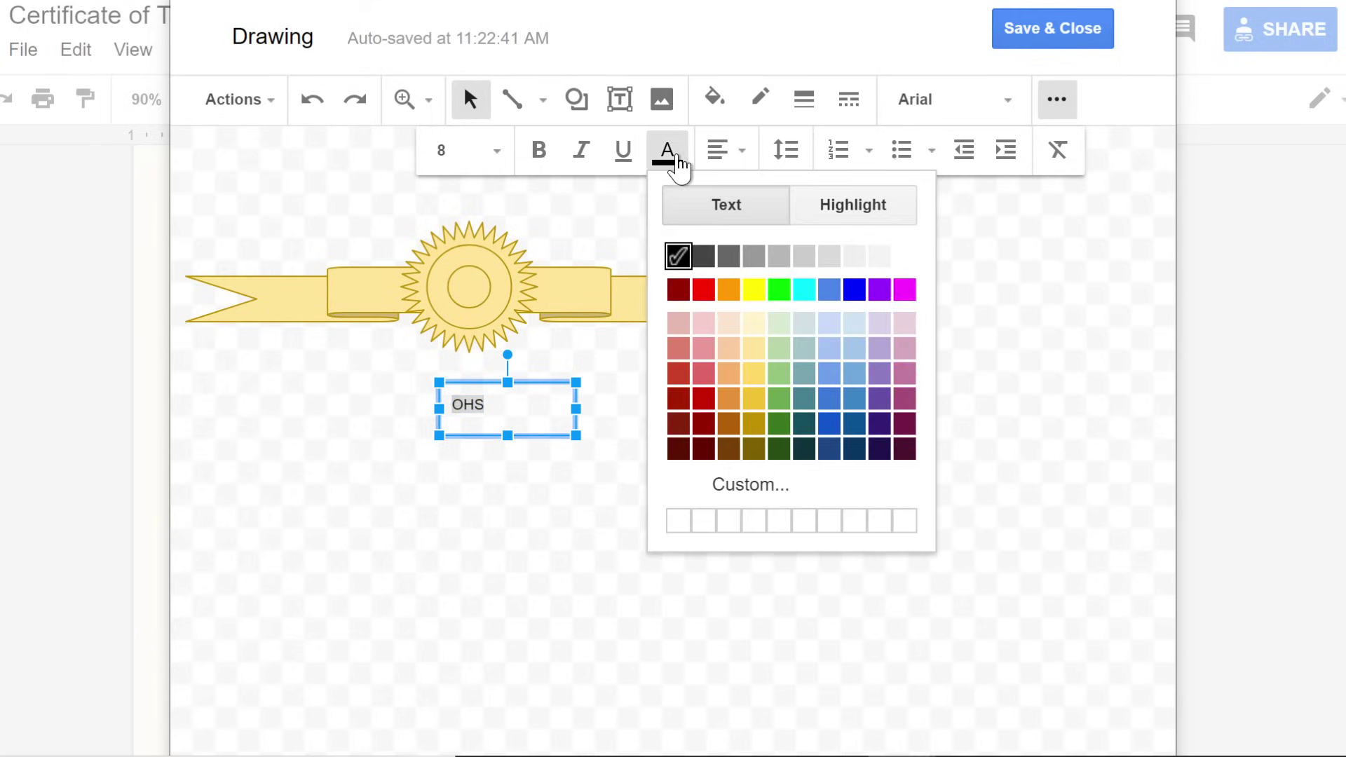
left_click(754, 423)
left_click_drag(497, 435, 462, 316)
left_click(505, 399)
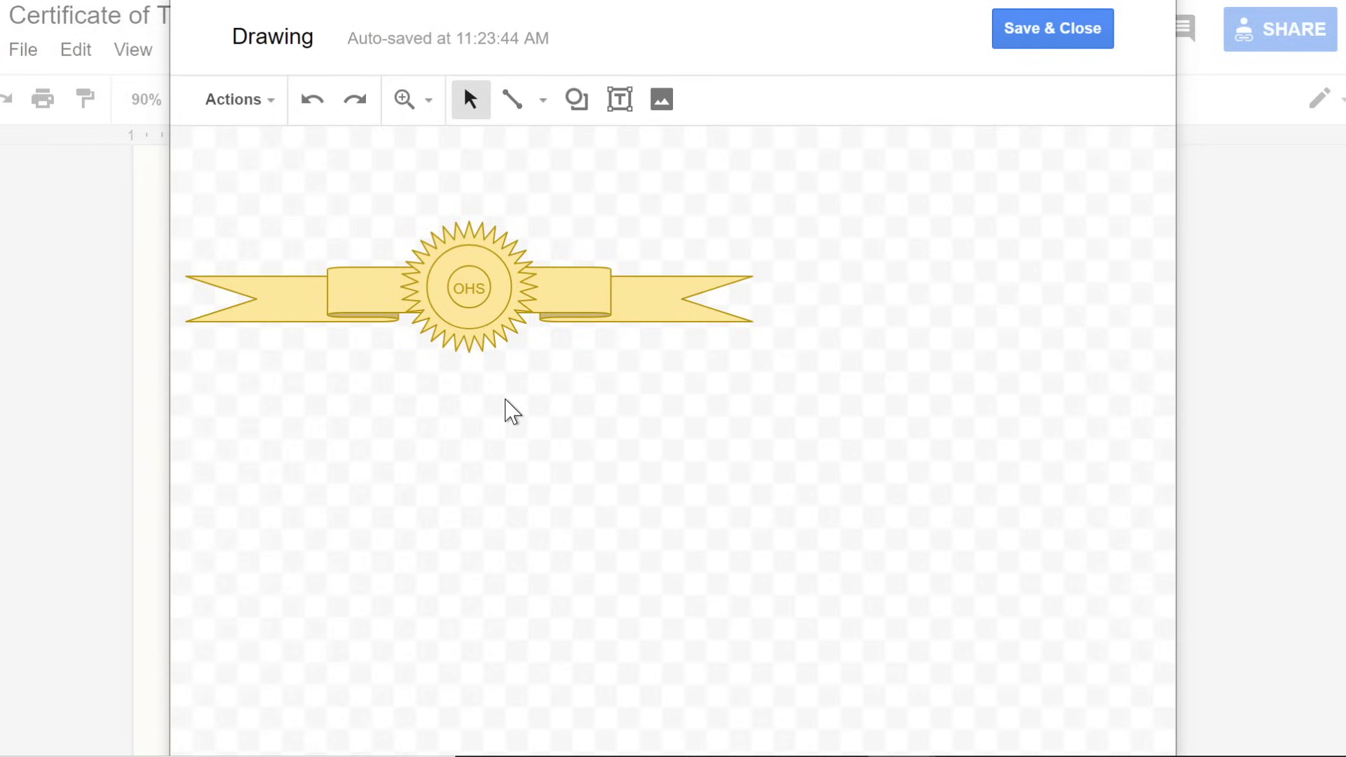
- Save and close the drawing to insert it into the certificate
left_click(1059, 45)
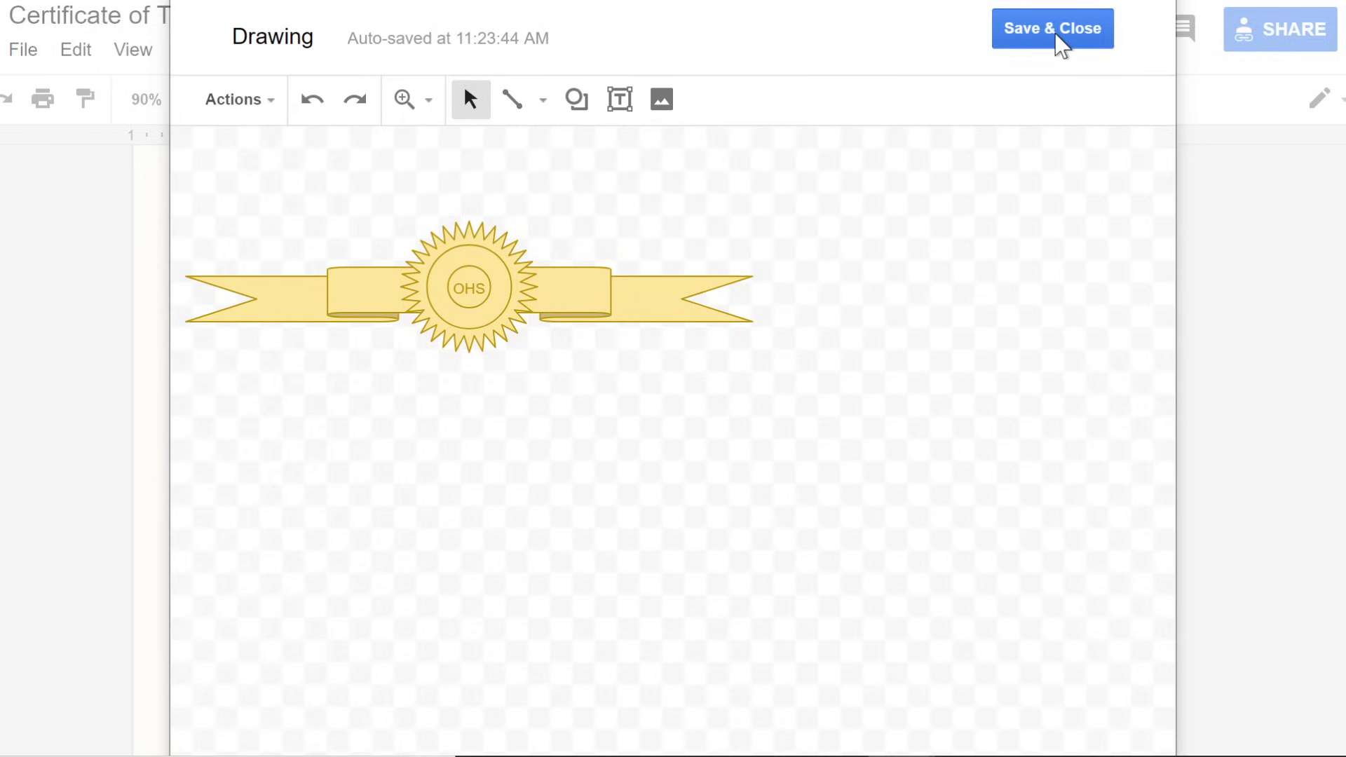